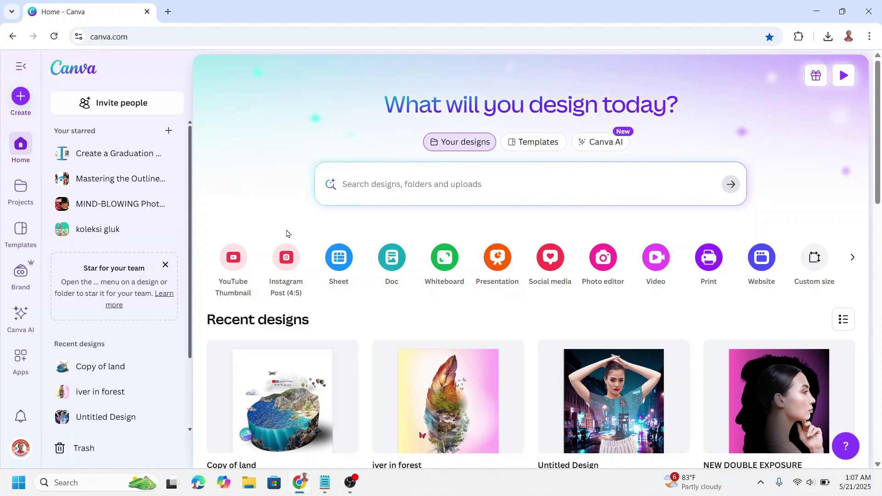
# Create a new blank Instagram Post (4:5) design from the home page shortcut.
pyautogui.click(282, 262)
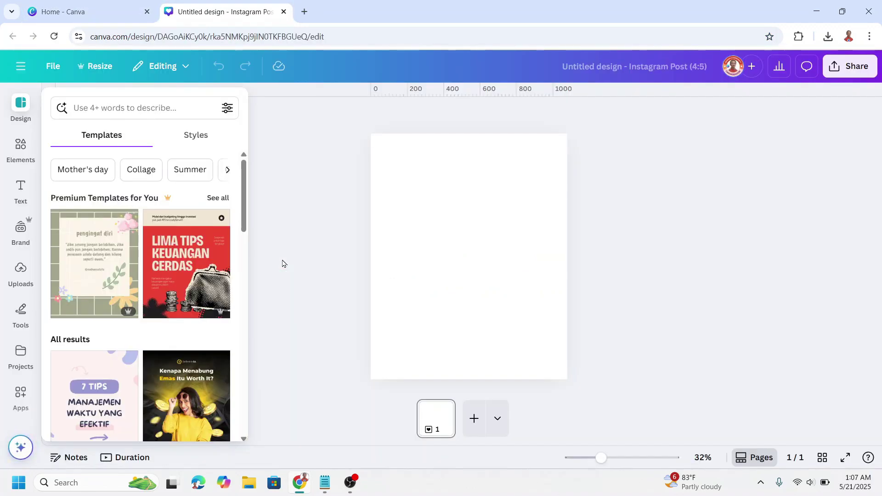
# Search Elements for 'man side view' and browse the Graphics results for a head silhouette.
pyautogui.click(20, 154)
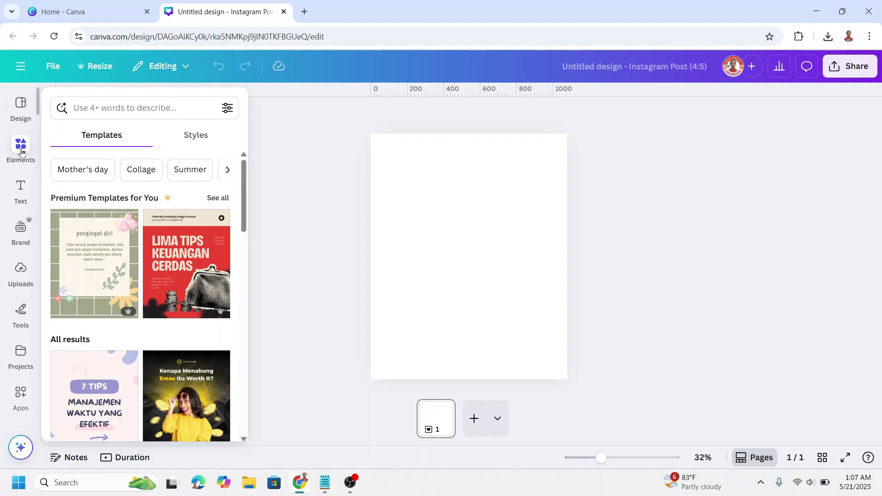
pyautogui.click(96, 104)
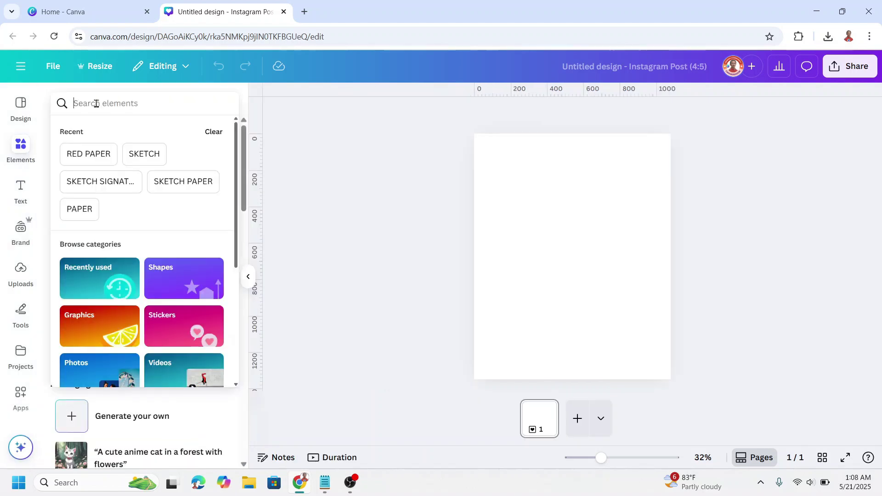
pyautogui.write('ma')
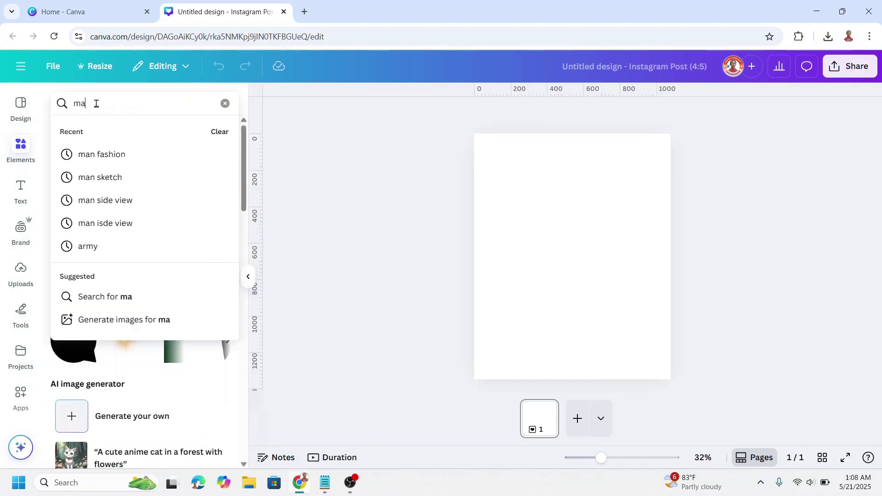
pyautogui.write('n side view')
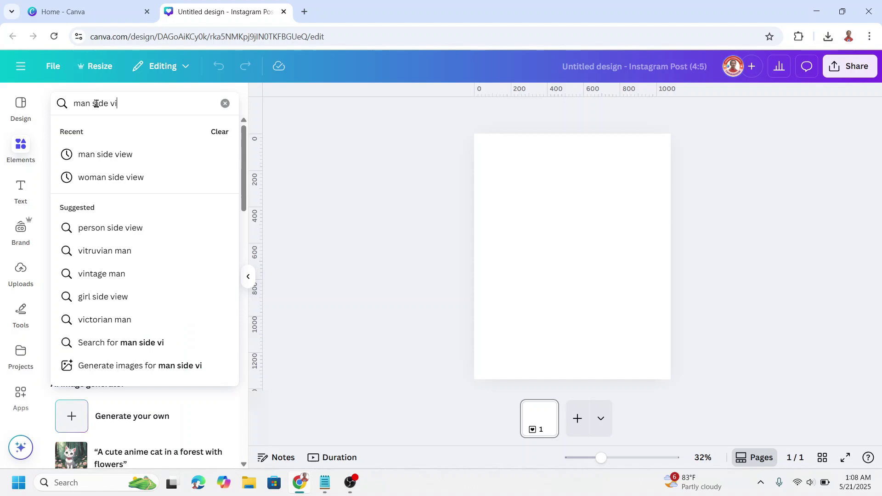
pyautogui.press('Return')
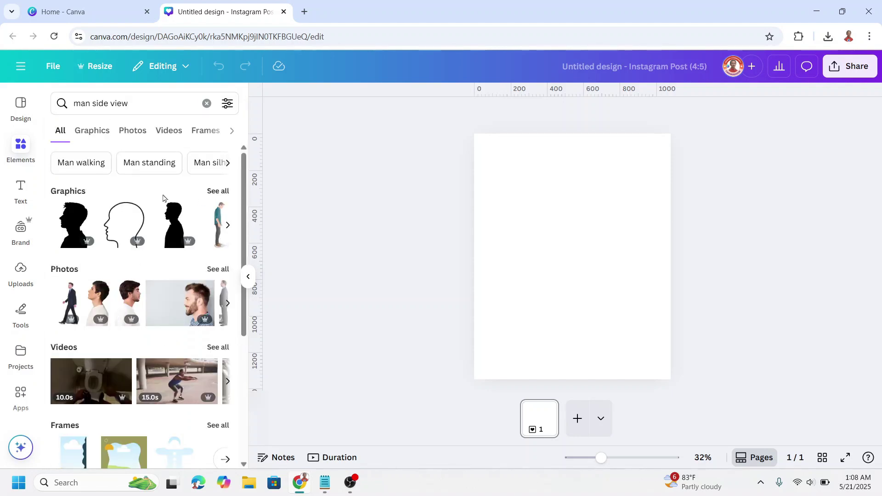
pyautogui.click(218, 192)
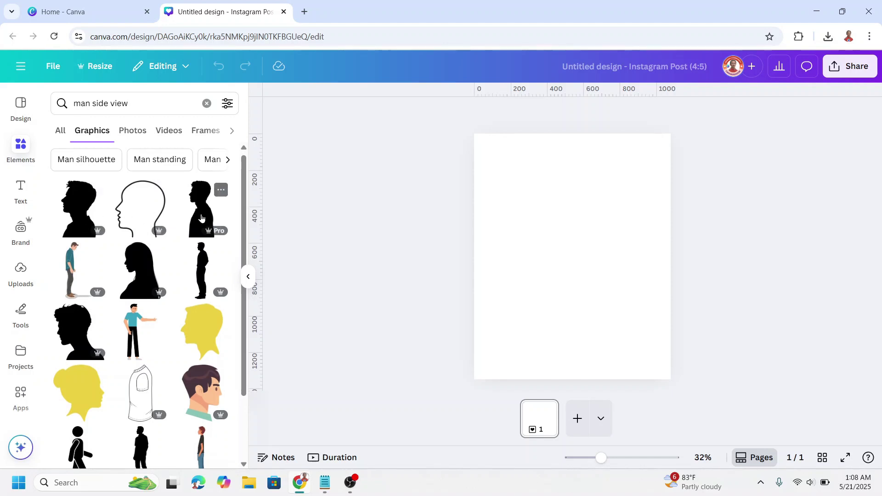
pyautogui.scroll(-10, 201, 215)
pyautogui.scroll(-5, 201, 217)
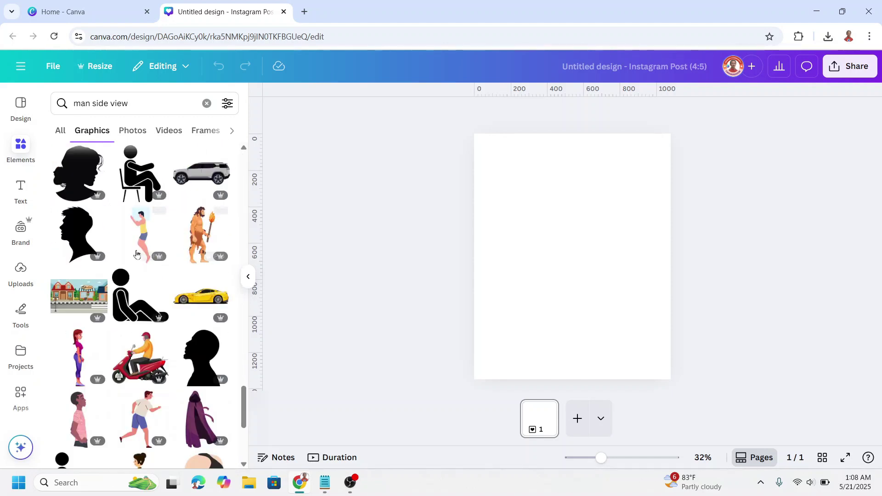
# Add the head silhouette, duplicate it, and overlap the copy on the original.
pyautogui.click(73, 237)
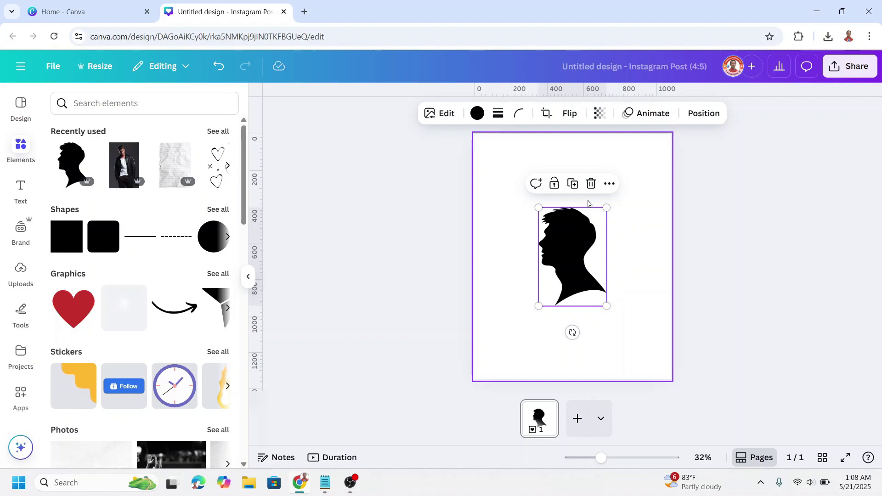
pyautogui.click(575, 188)
pyautogui.moveTo(651, 209); pyautogui.dragTo(558, 211)
# Select both silhouettes in the Layers list and download the selection as PNG.
pyautogui.click(698, 115)
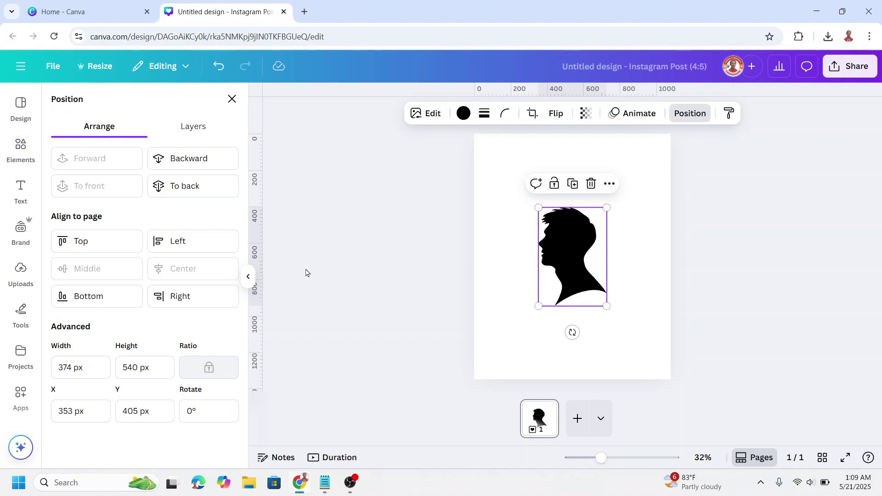
pyautogui.click(186, 126)
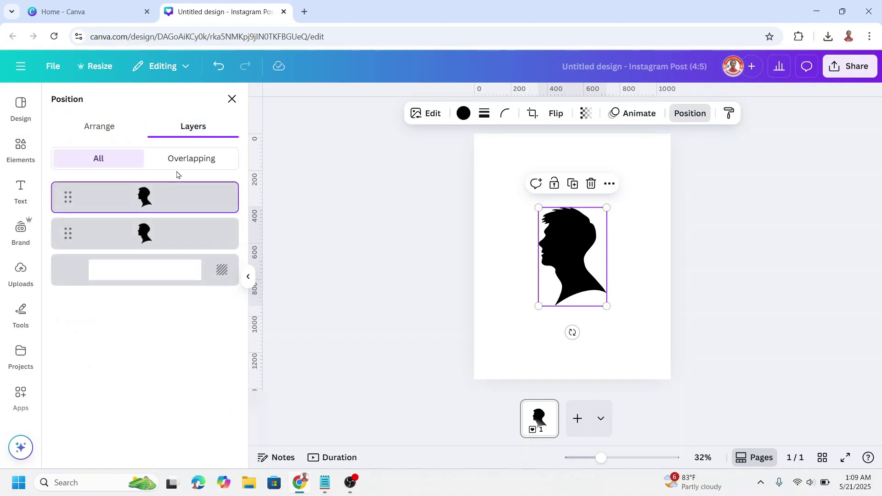
pyautogui.keyDown('shift'); pyautogui.click(170, 241); pyautogui.keyUp('shift')
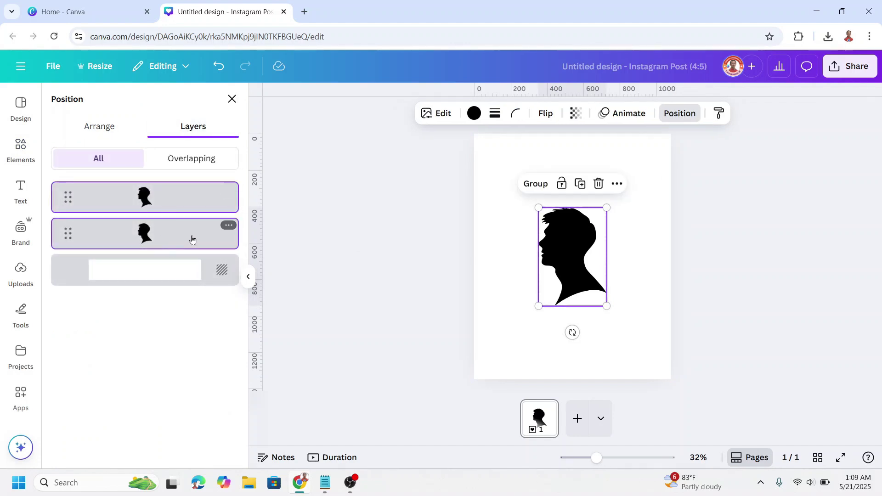
pyautogui.rightClick(192, 239)
pyautogui.click(248, 425)
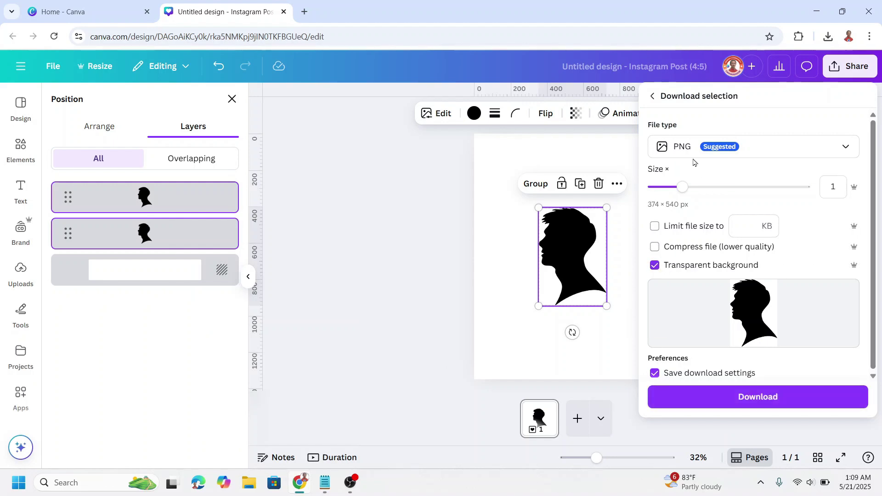
pyautogui.click(755, 399)
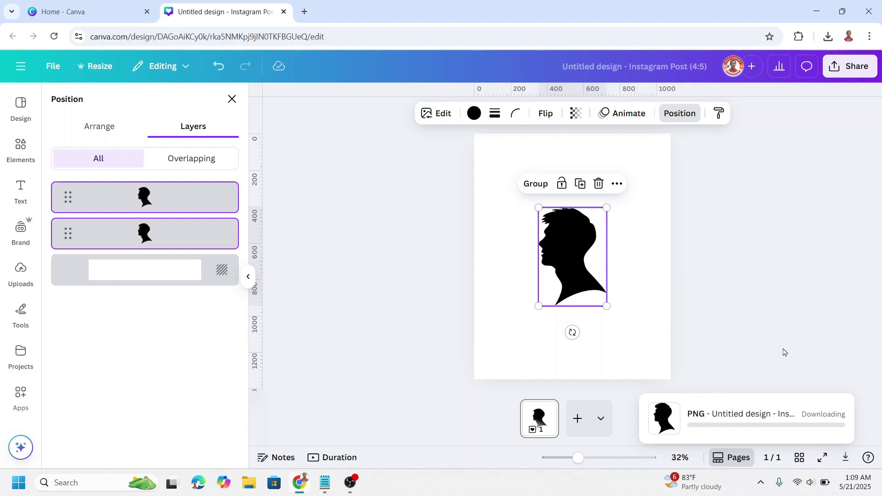
# Delete the silhouette and add the Wrinkled Sheet of Paper from Recently used.
pyautogui.click(599, 184)
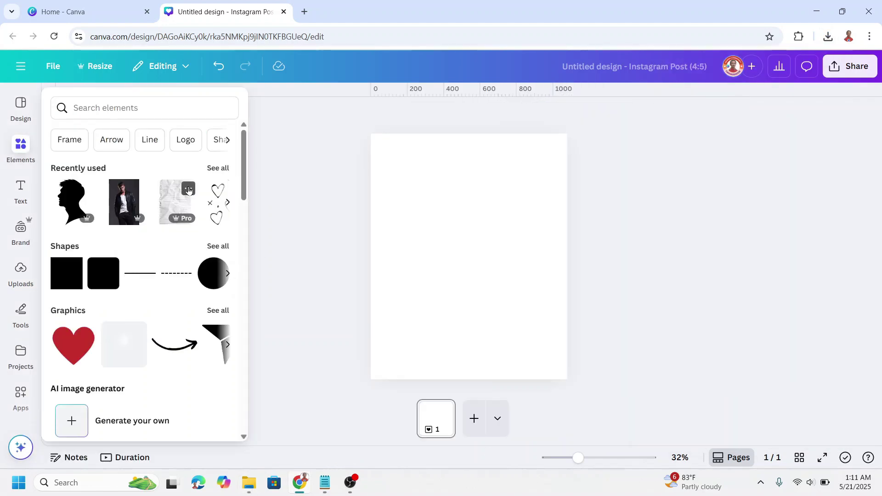
pyautogui.click(189, 189)
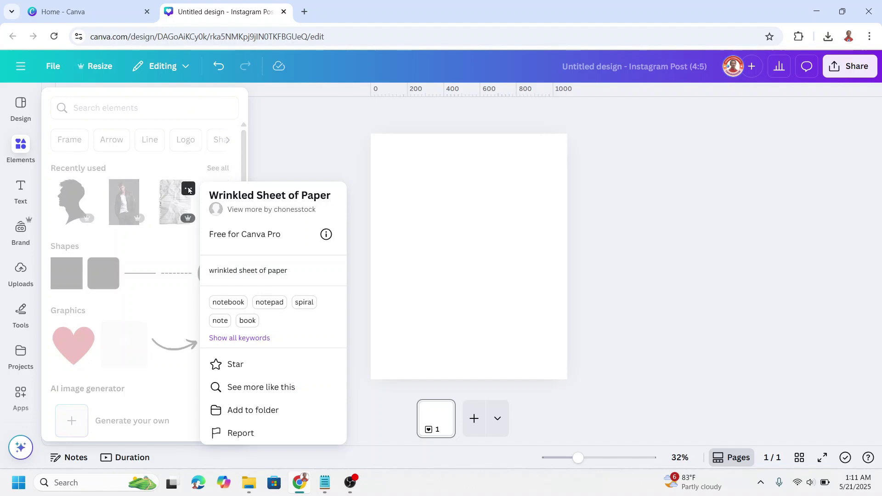
pyautogui.click(179, 211)
pyautogui.click(184, 199)
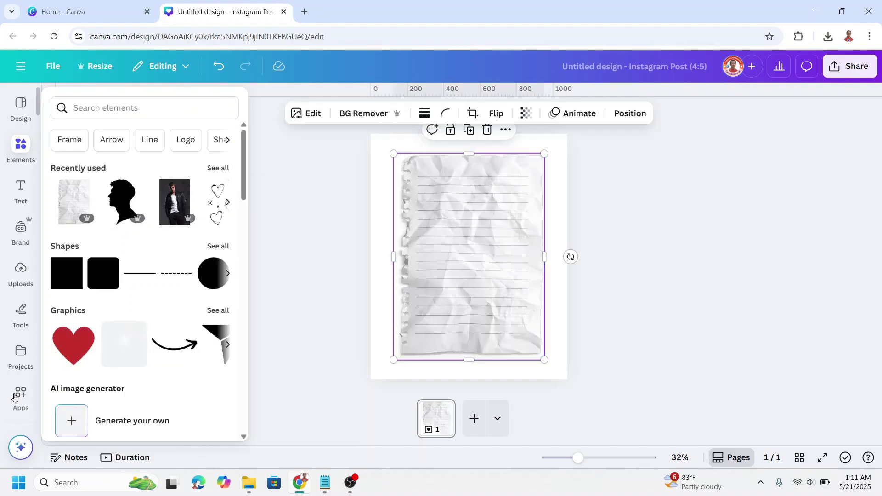
# Search Apps for 'cutout' to find the Image Cutout app.
pyautogui.click(19, 396)
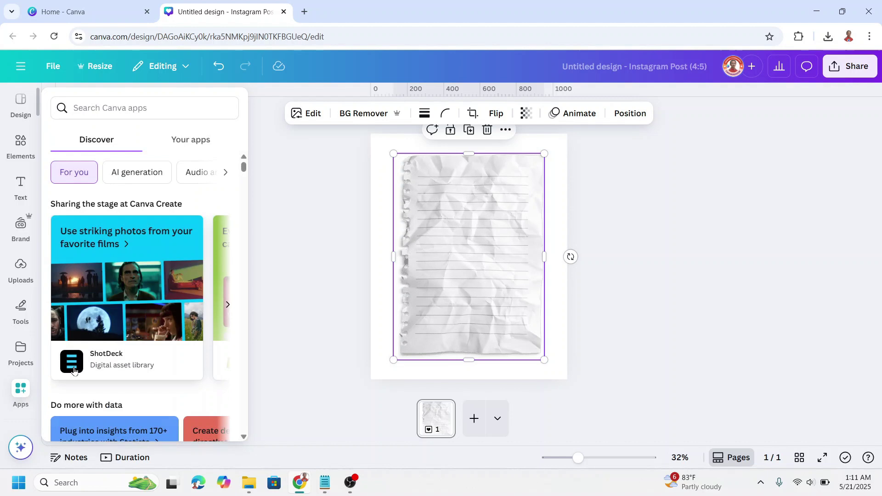
pyautogui.click(90, 103)
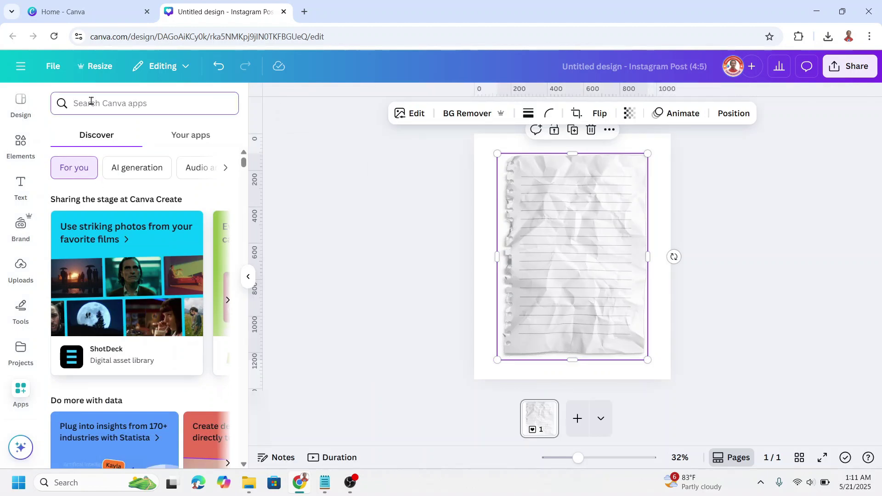
pyautogui.write('cutout')
pyautogui.press('Return')
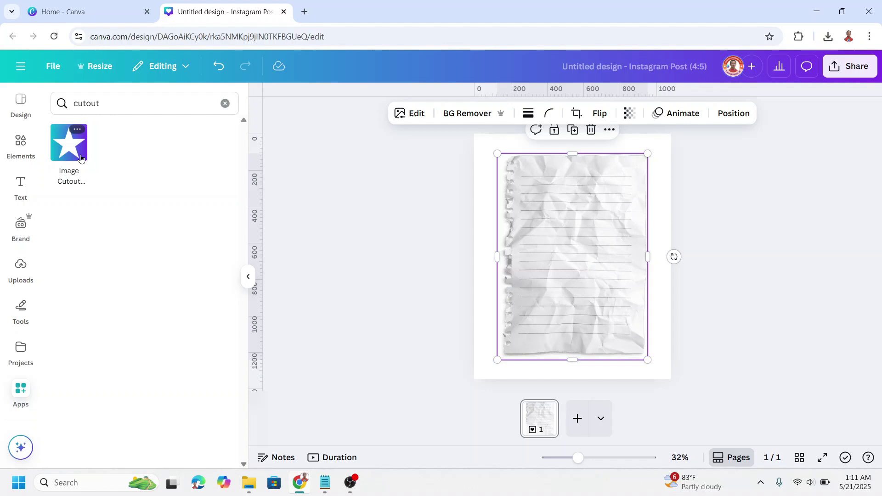
# In Image Cutout, set the cutout type to image and upload the silhouette PNG.
pyautogui.click(69, 144)
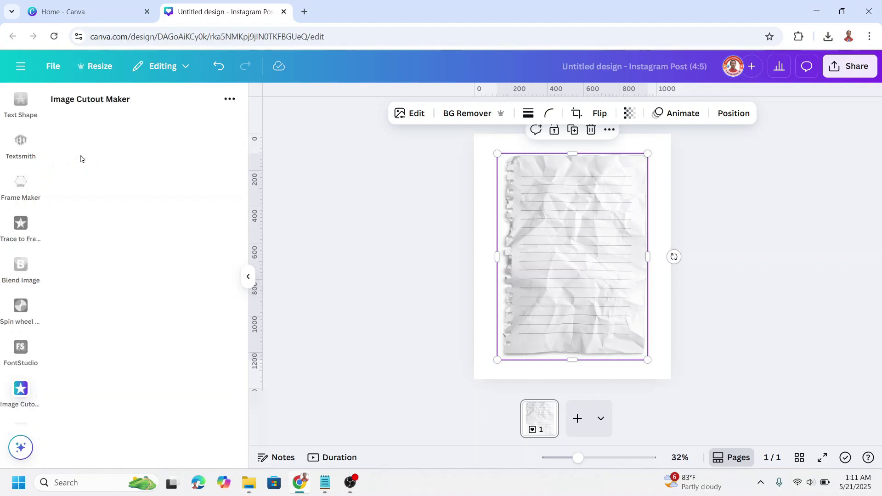
pyautogui.click(81, 159)
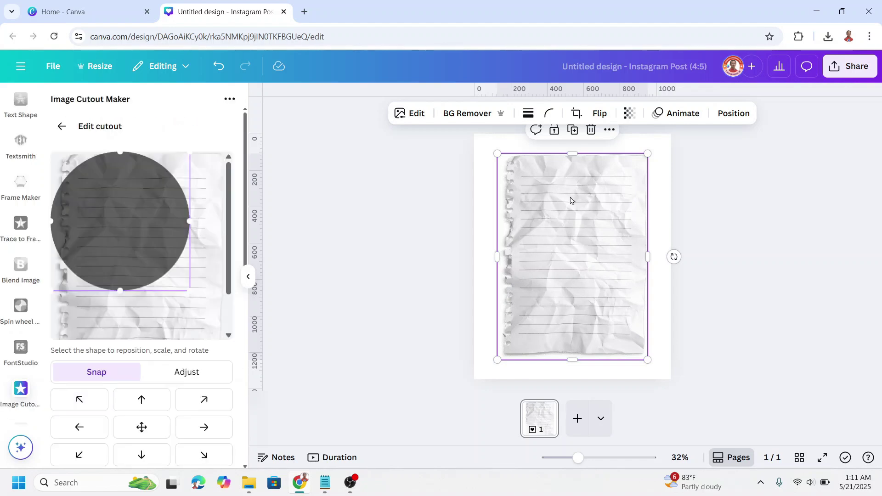
pyautogui.click(483, 155)
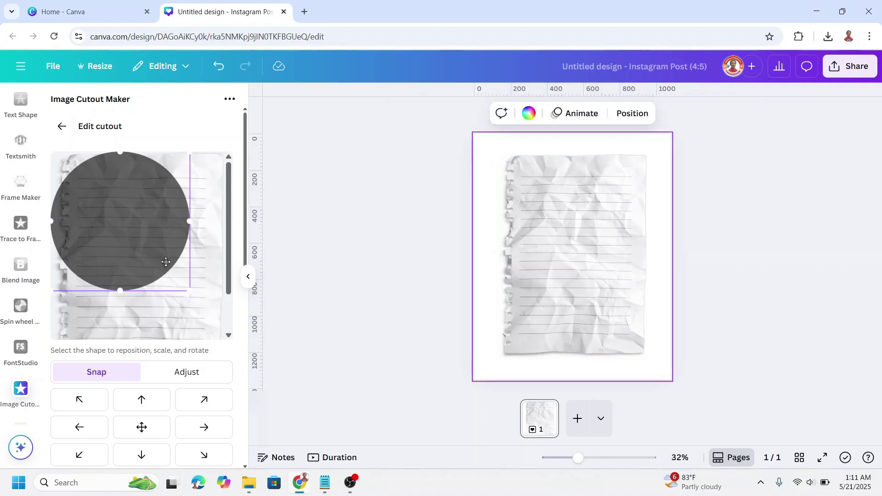
pyautogui.scroll(-2, 188, 267)
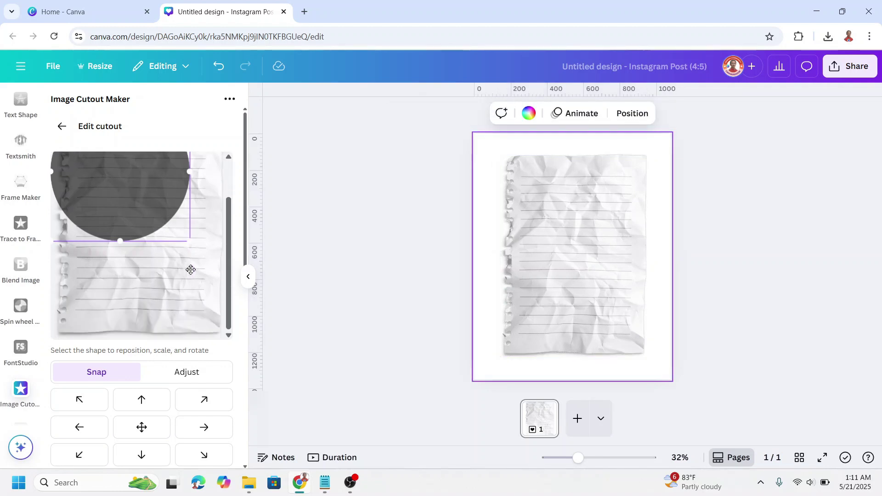
pyautogui.scroll(-5, 216, 305)
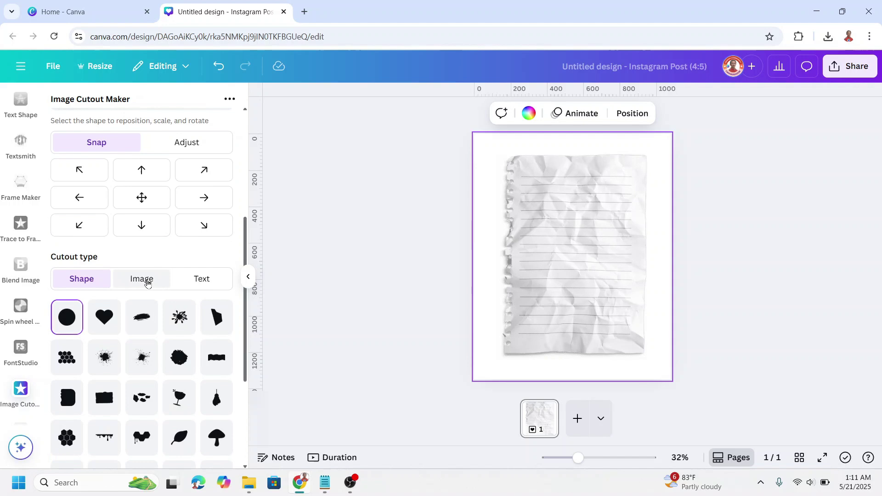
pyautogui.click(147, 284)
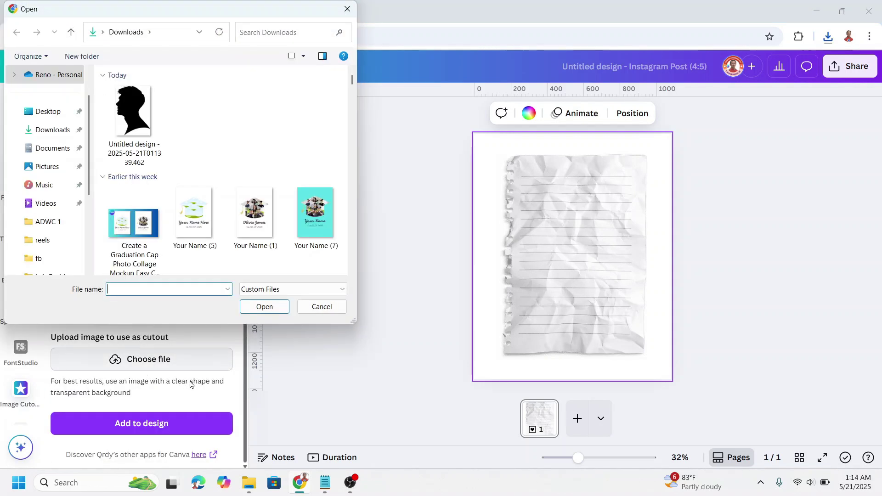
pyautogui.click(139, 123)
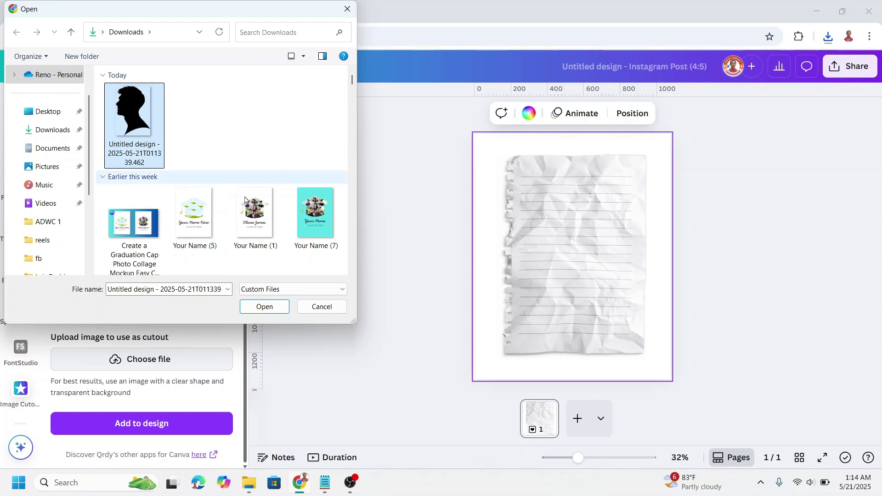
pyautogui.click(264, 307)
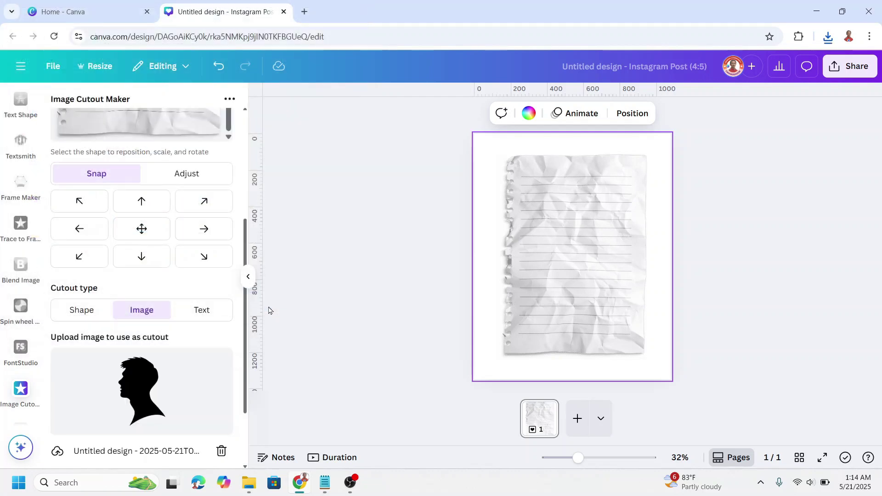
# Size and centre the silhouette over the paper, then add the cutout to the design.
pyautogui.moveTo(197, 241); pyautogui.dragTo(198, 307)
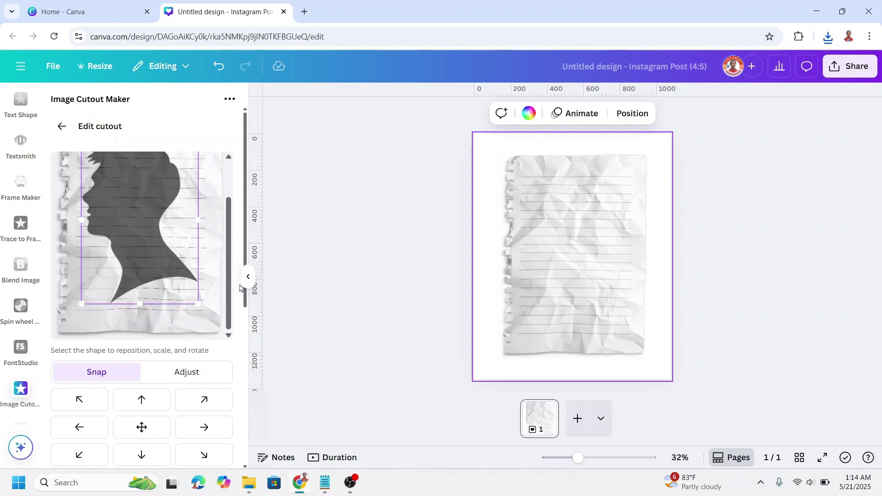
pyautogui.scroll(2, 234, 226)
pyautogui.moveTo(197, 186); pyautogui.dragTo(149, 234)
pyautogui.scroll(-3, 205, 236)
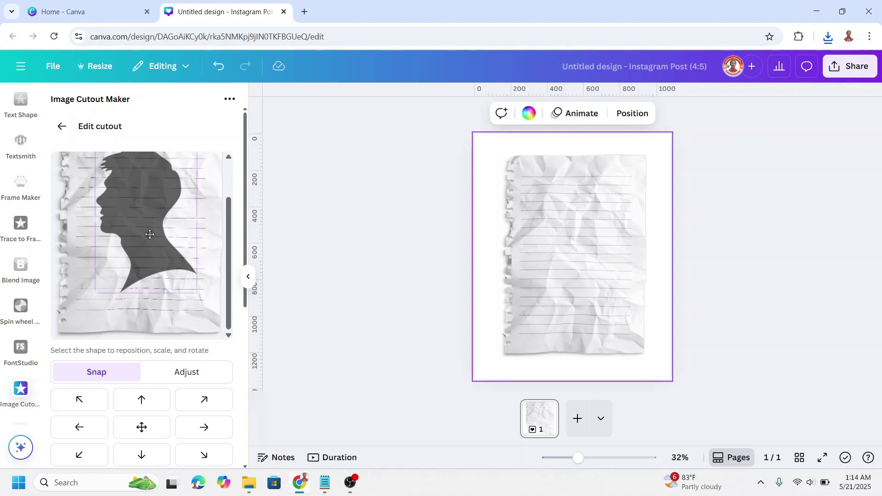
pyautogui.scroll(-5, 217, 318)
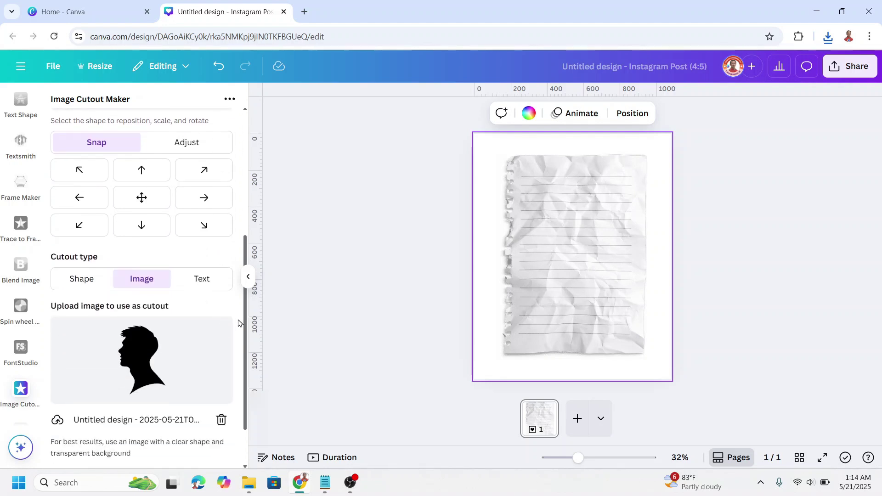
pyautogui.scroll(-2, 205, 363)
pyautogui.click(175, 424)
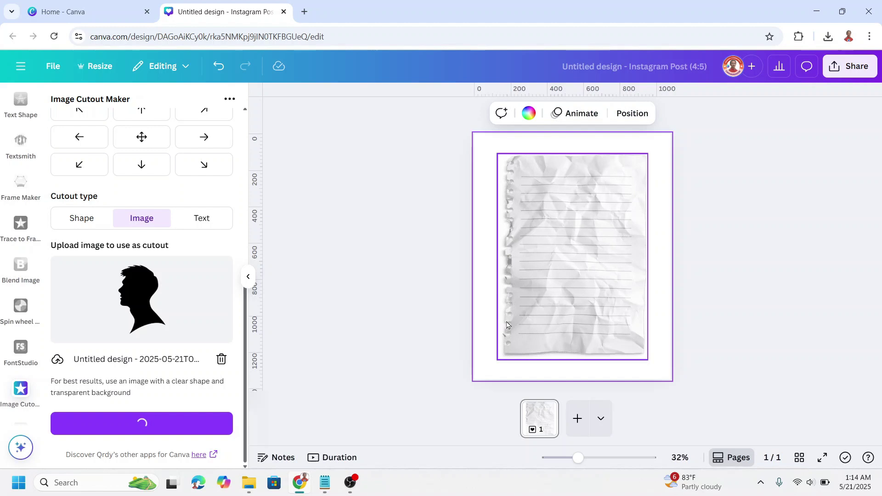
# Delete the original crumpled paper and resize the cutout paper to fill the page.
pyautogui.click(626, 229)
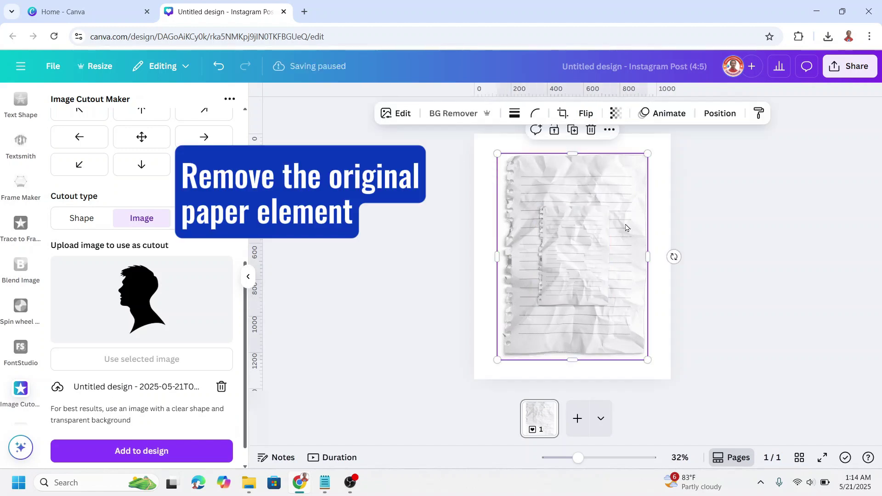
pyautogui.click(592, 134)
pyautogui.moveTo(586, 261); pyautogui.dragTo(509, 173)
pyautogui.moveTo(540, 220); pyautogui.dragTo(715, 443)
pyautogui.moveTo(615, 298); pyautogui.dragTo(602, 286)
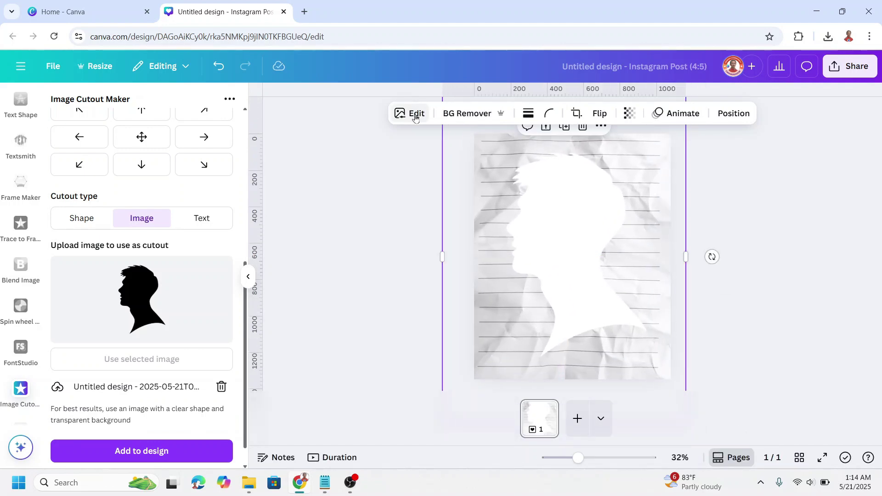
# Give the cutout paper a Glow shadow with size 14, blur 16 and intensity 50.
pyautogui.click(416, 115)
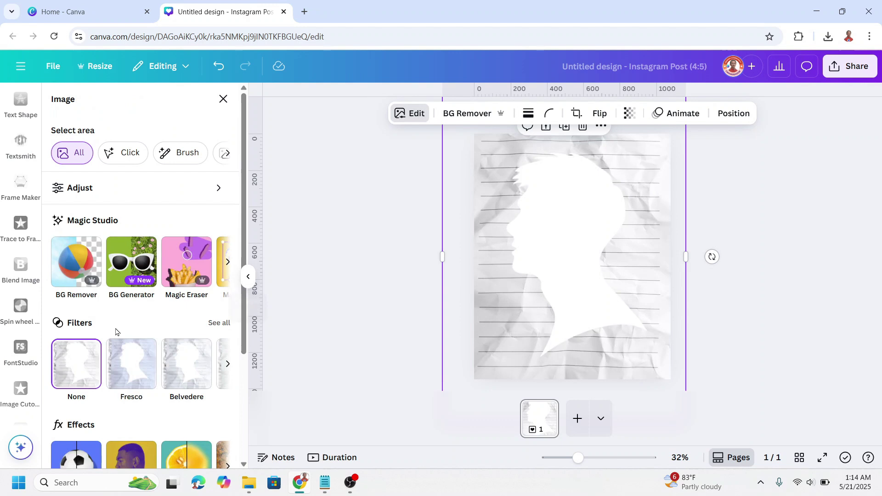
pyautogui.scroll(-3, 115, 340)
pyautogui.click(91, 323)
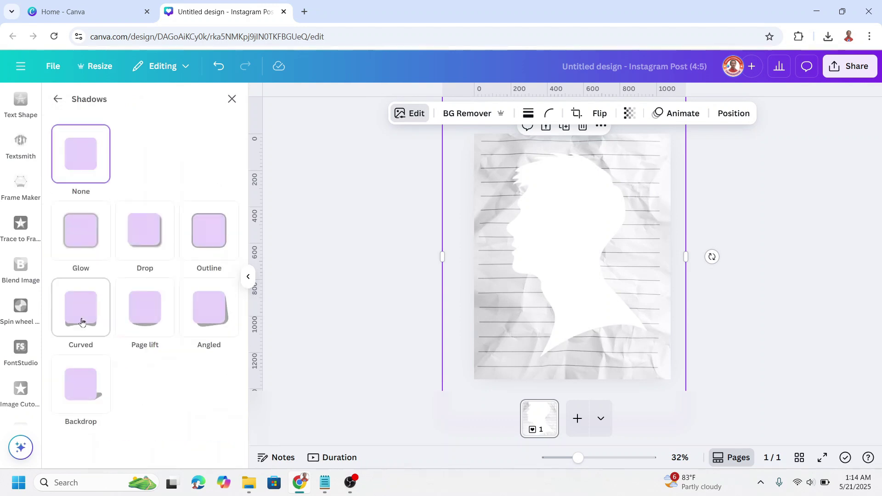
pyautogui.click(89, 239)
pyautogui.scroll(-3, 131, 361)
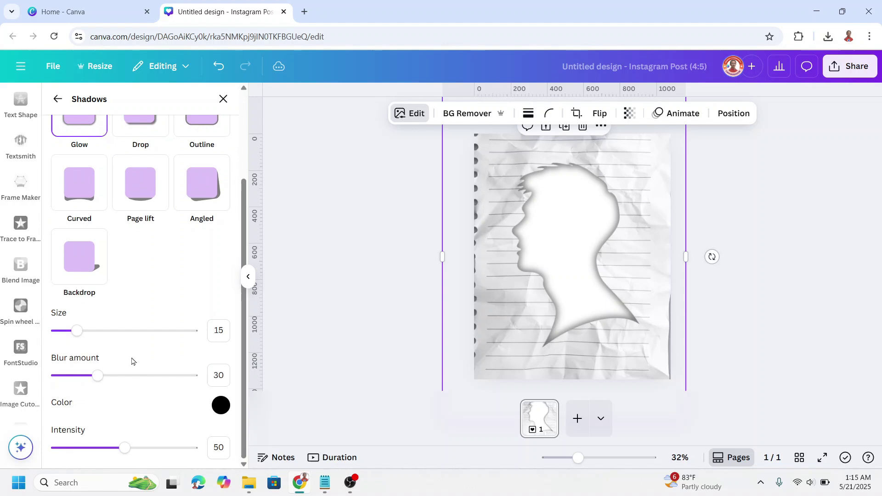
pyautogui.moveTo(77, 331)
pyautogui.mouseDown()
pyautogui.moveTo(69, 337)
pyautogui.moveTo(80, 339)
pyautogui.mouseUp()
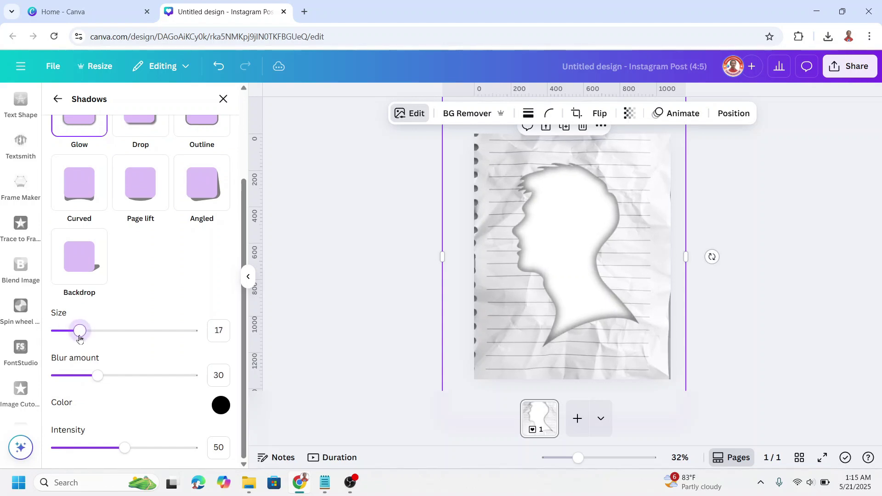
pyautogui.moveTo(94, 384); pyautogui.dragTo(76, 376)
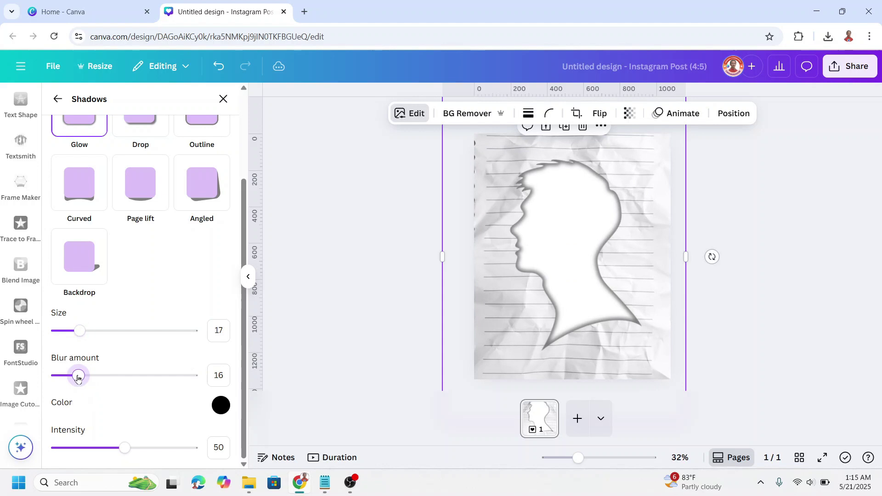
pyautogui.moveTo(79, 331); pyautogui.dragTo(76, 334)
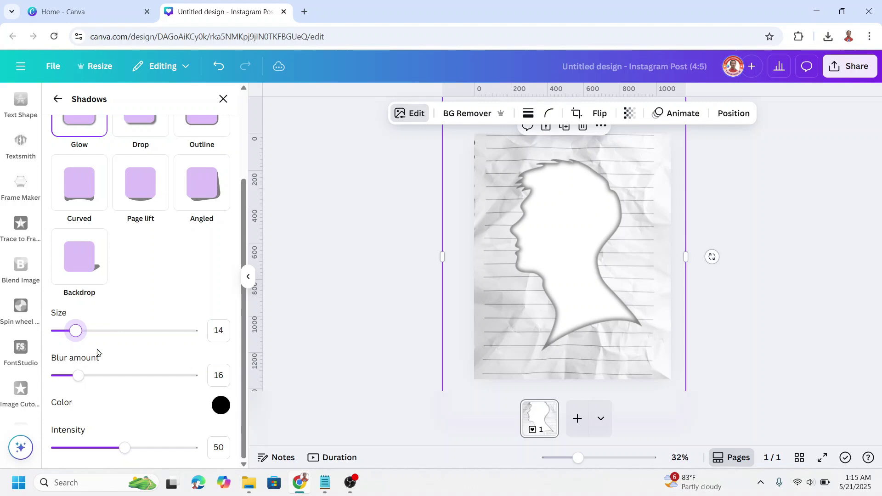
pyautogui.scroll(-10, 20, 236)
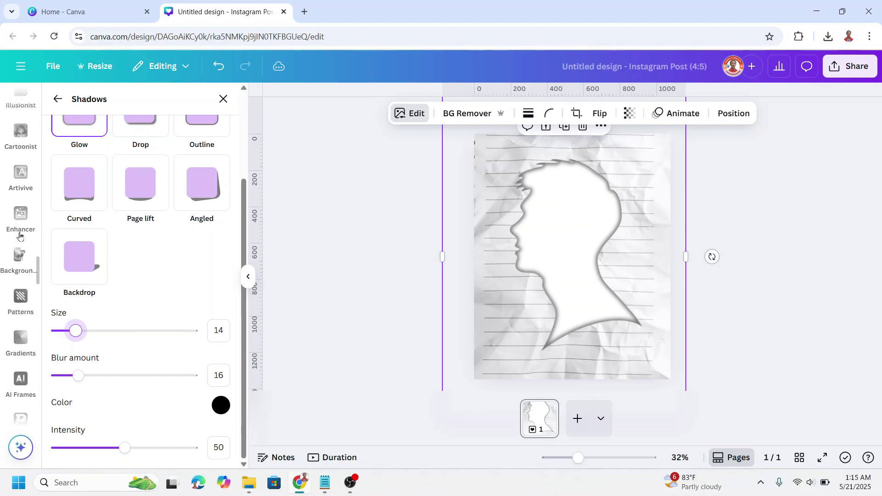
pyautogui.scroll(10, 19, 235)
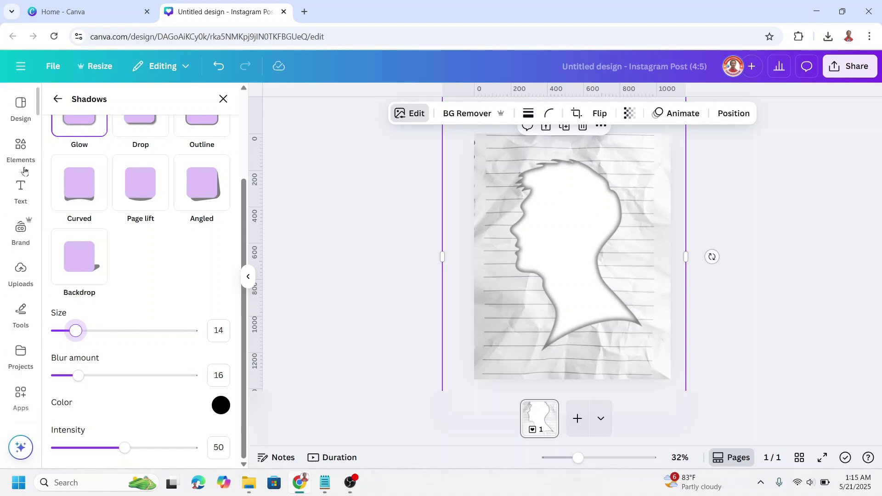
# Search Elements for 'RED PAPER' and add the crumpled red paper graphic.
pyautogui.click(22, 154)
pyautogui.click(110, 103)
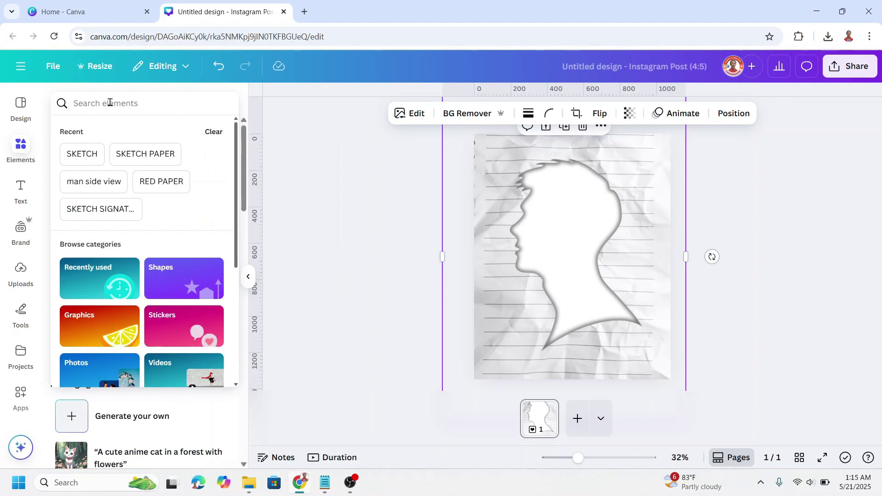
pyautogui.click(167, 189)
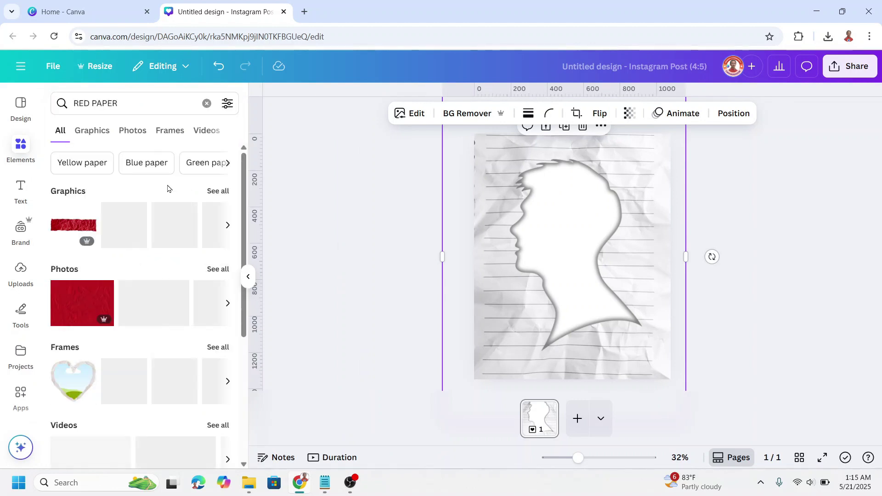
pyautogui.click(218, 196)
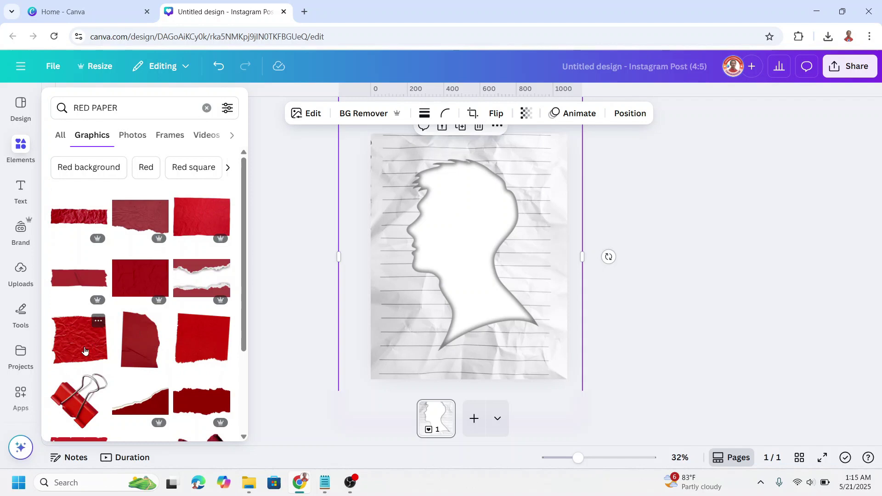
pyautogui.click(84, 351)
# Stretch the red paper over the page and send it to the back.
pyautogui.moveTo(460, 251); pyautogui.dragTo(445, 208)
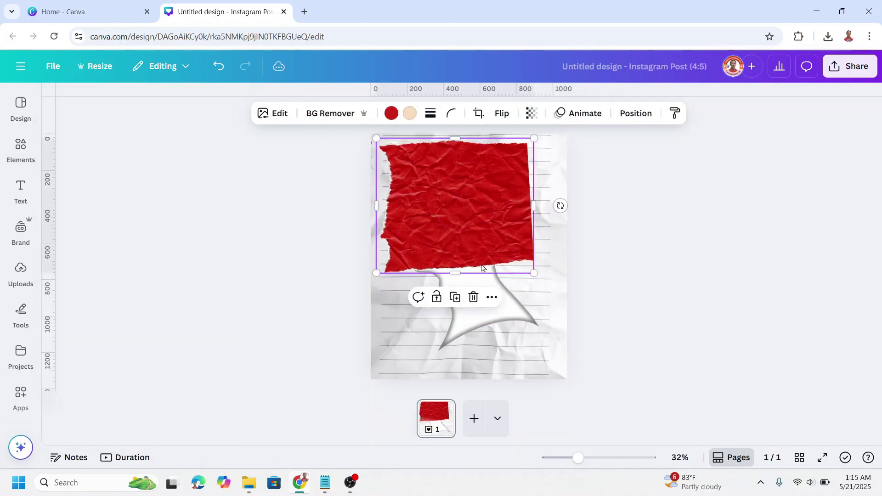
pyautogui.moveTo(534, 273); pyautogui.dragTo(567, 302)
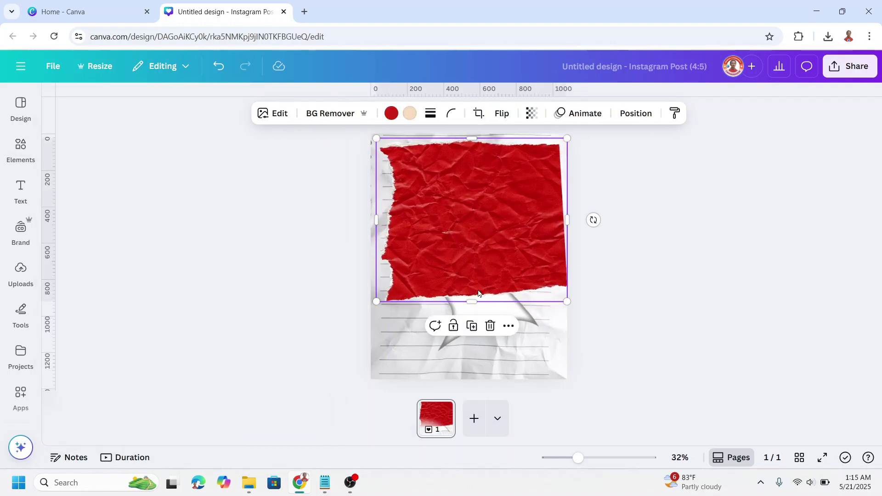
pyautogui.moveTo(471, 302); pyautogui.dragTo(468, 361)
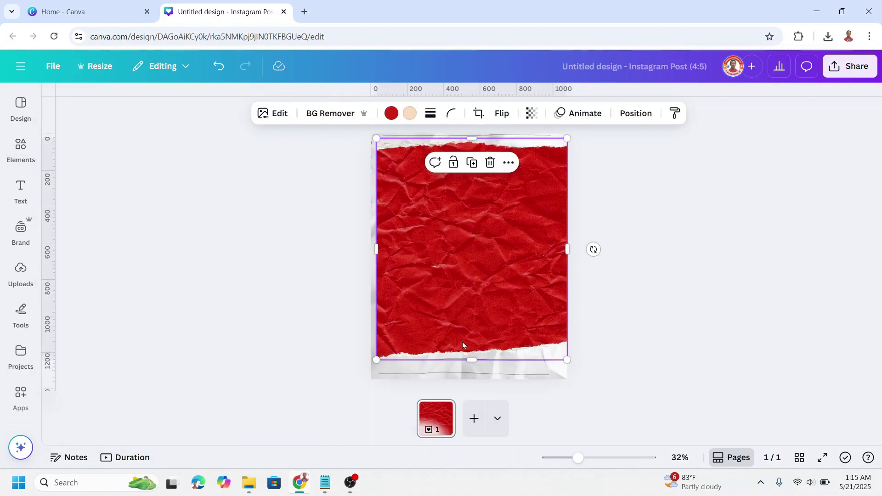
pyautogui.rightClick(473, 257)
pyautogui.moveTo(514, 223)
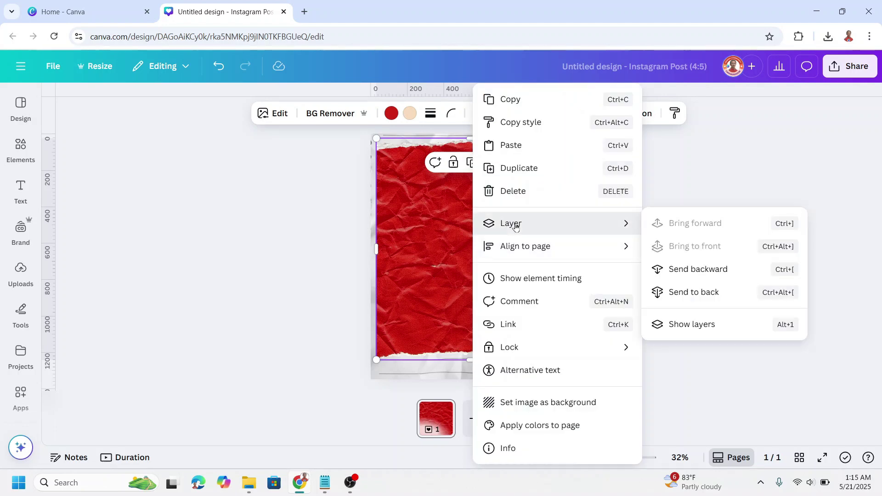
pyautogui.click(706, 294)
pyautogui.click(633, 253)
# Change the lined paper's shadow to intensity 76, size 21 and blur 24.
pyautogui.click(526, 211)
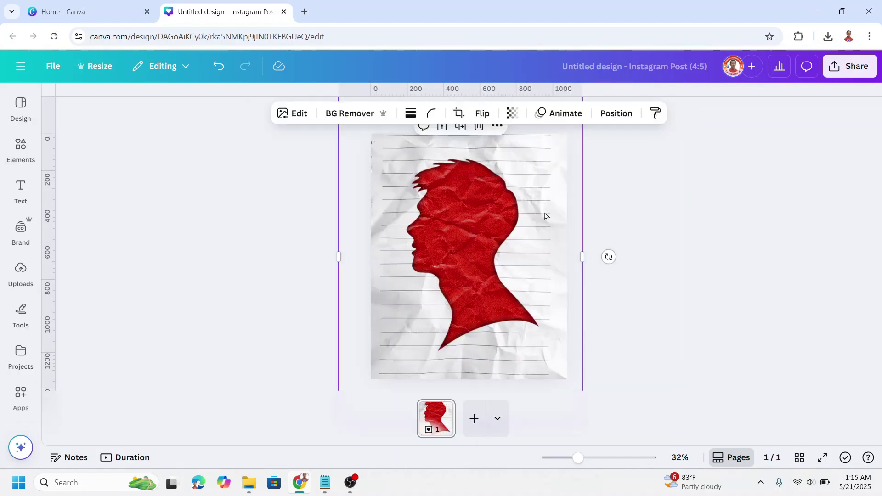
pyautogui.click(304, 122)
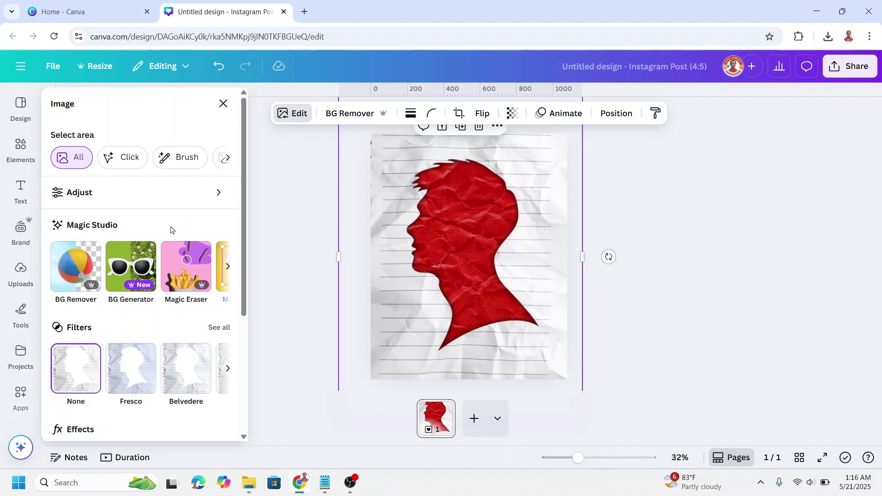
pyautogui.scroll(-4, 170, 230)
pyautogui.click(86, 311)
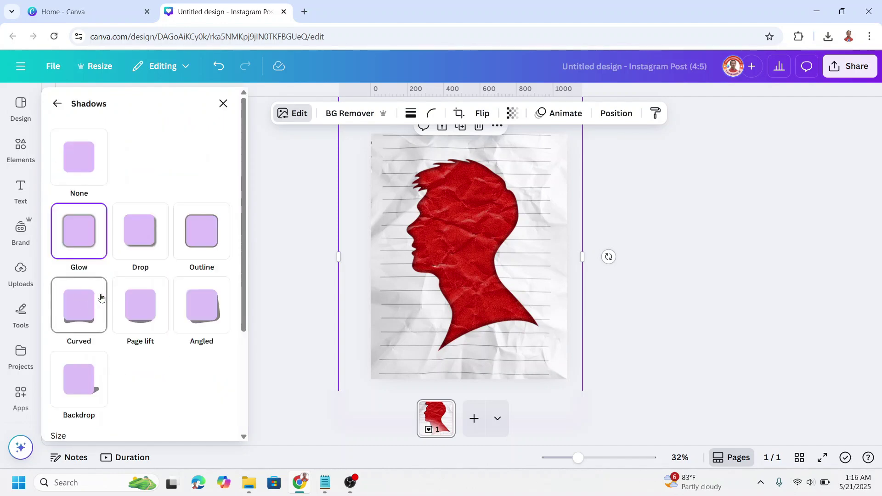
pyautogui.scroll(-3, 132, 313)
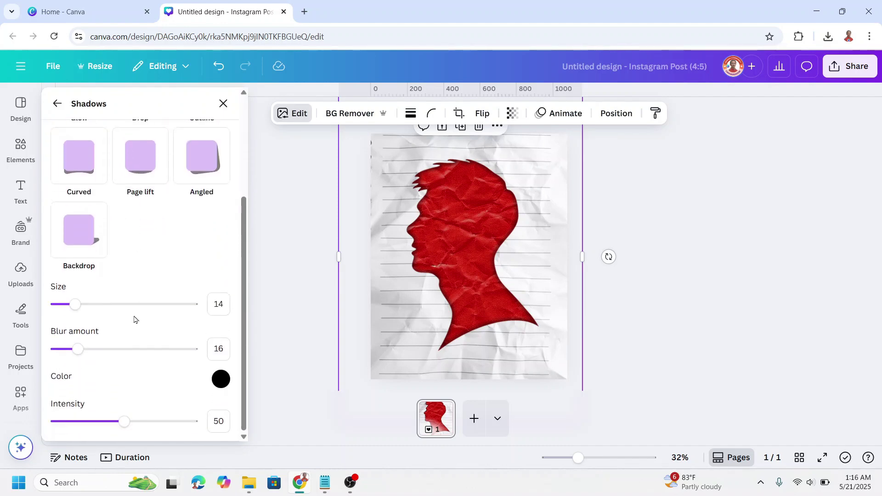
pyautogui.click(158, 424)
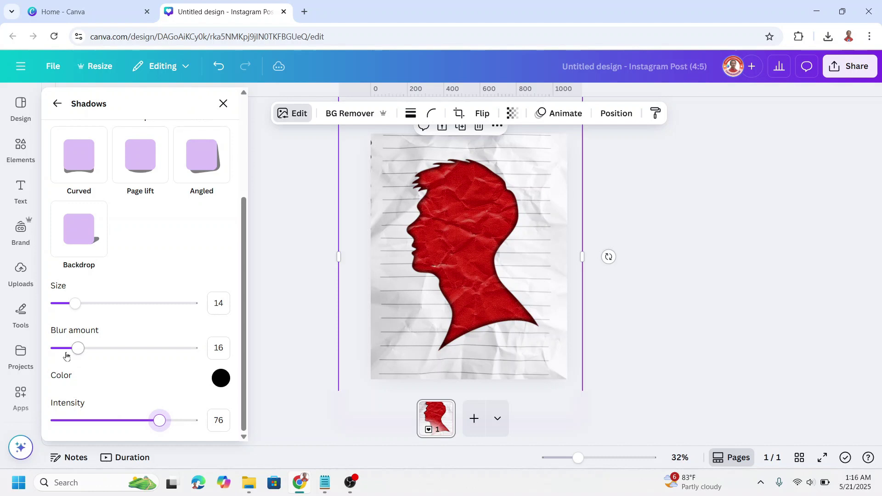
pyautogui.moveTo(75, 303); pyautogui.dragTo(85, 305)
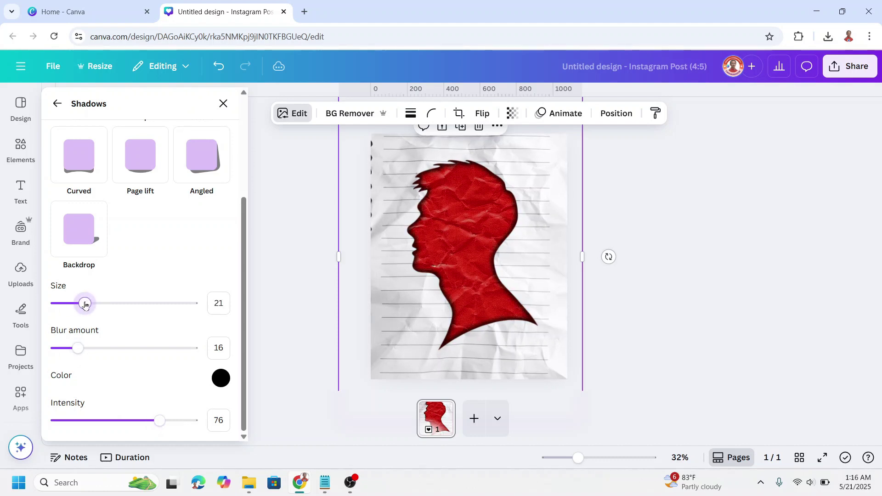
pyautogui.moveTo(84, 353); pyautogui.dragTo(88, 353)
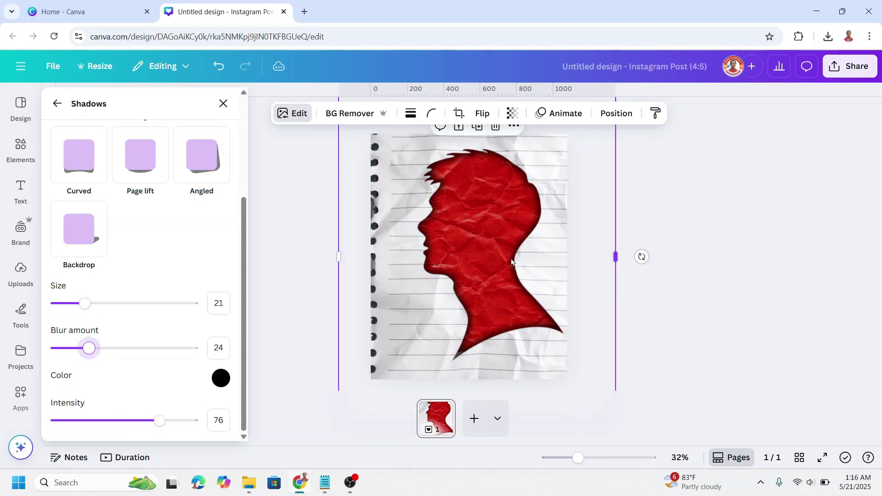
pyautogui.click(617, 113)
pyautogui.click(478, 395)
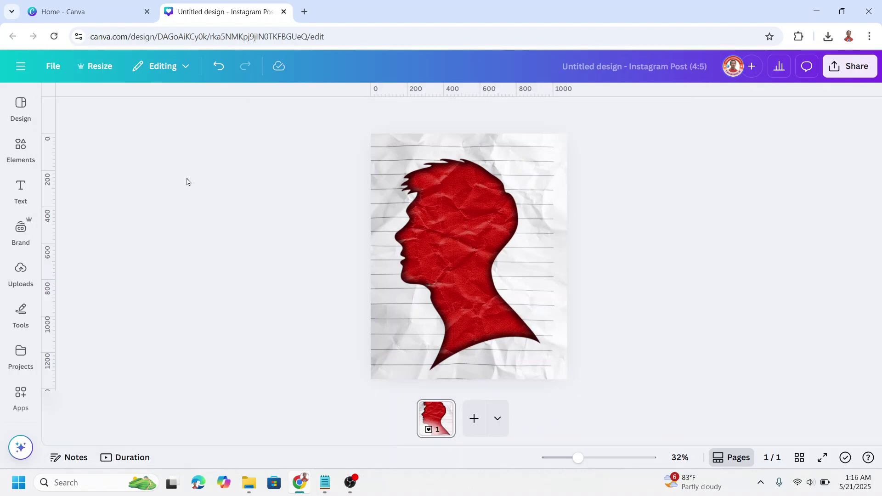
# Add the leather-jacket man photo from Recently used and remove its background.
pyautogui.click(18, 154)
pyautogui.click(205, 103)
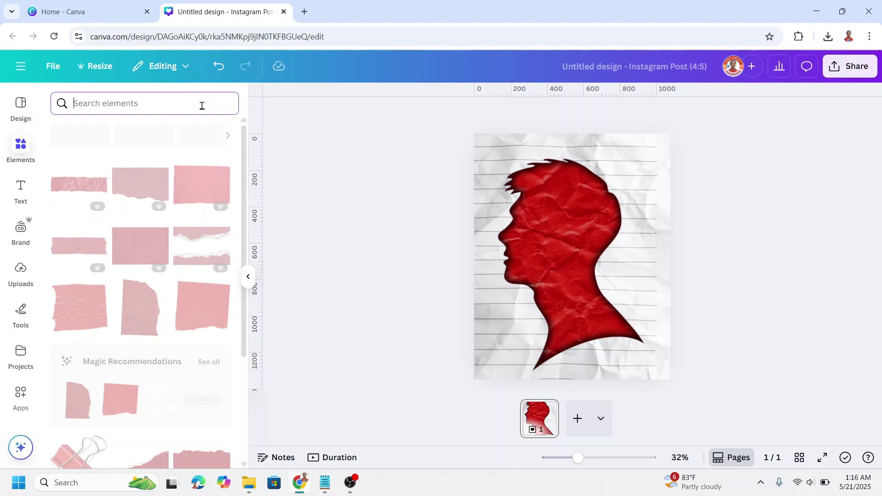
pyautogui.click(217, 163)
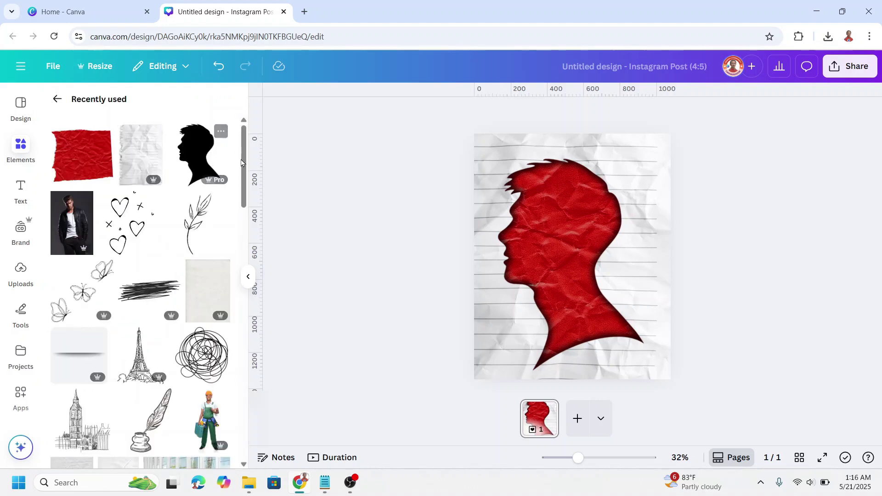
pyautogui.click(82, 201)
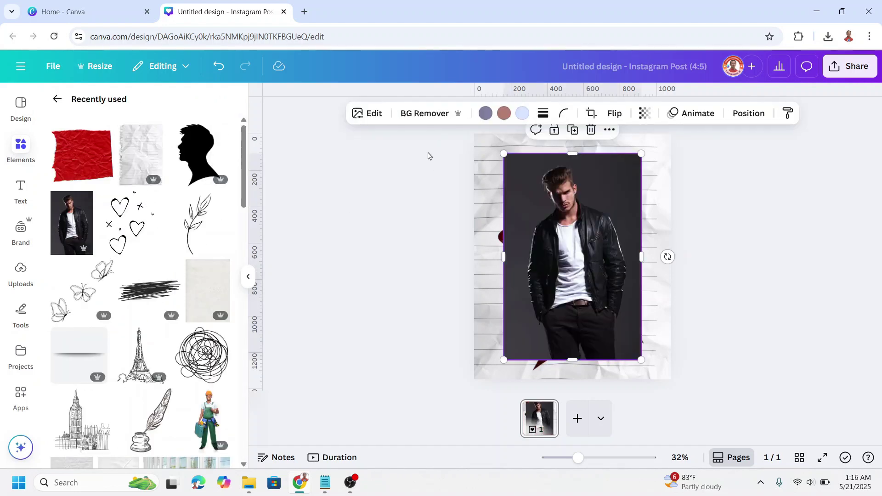
pyautogui.click(427, 115)
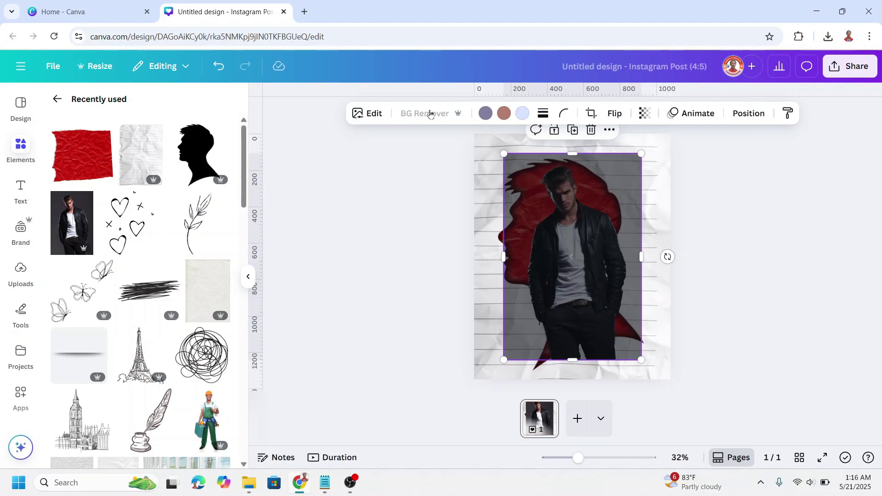
# Nudge the man photo into place and send it one layer backward.
pyautogui.moveTo(593, 227); pyautogui.dragTo(592, 252)
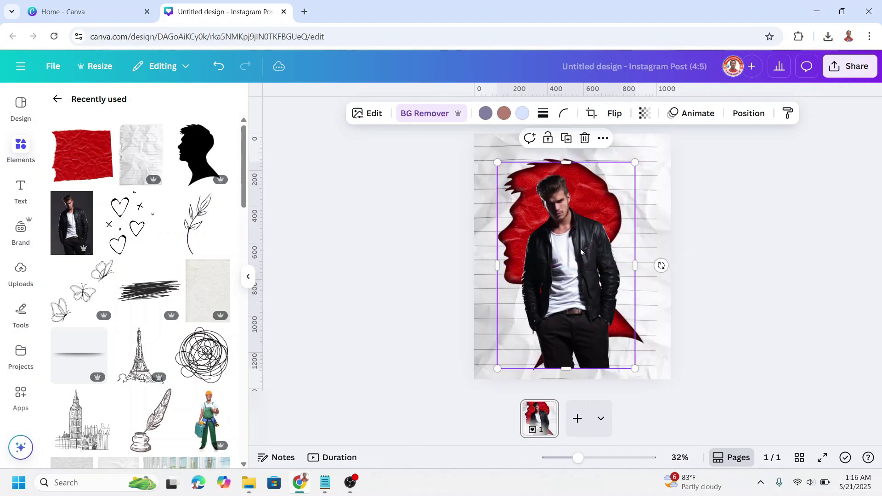
pyautogui.rightClick(581, 252)
pyautogui.moveTo(618, 225)
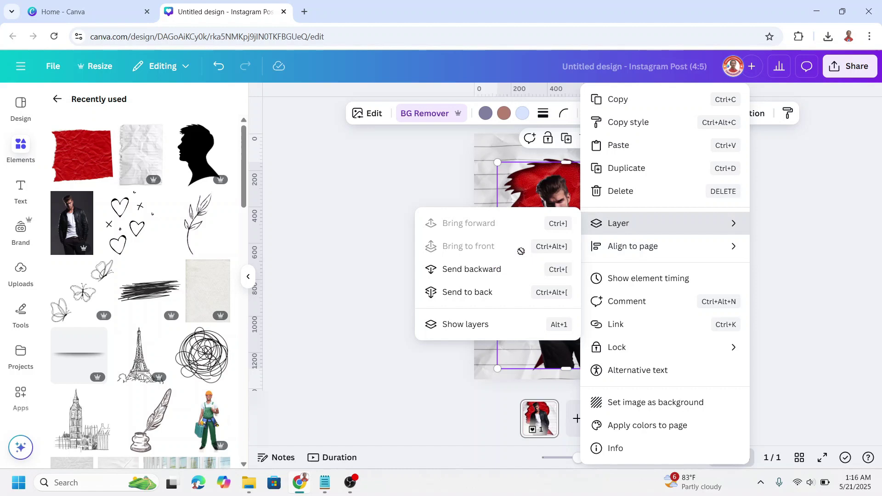
pyautogui.click(500, 273)
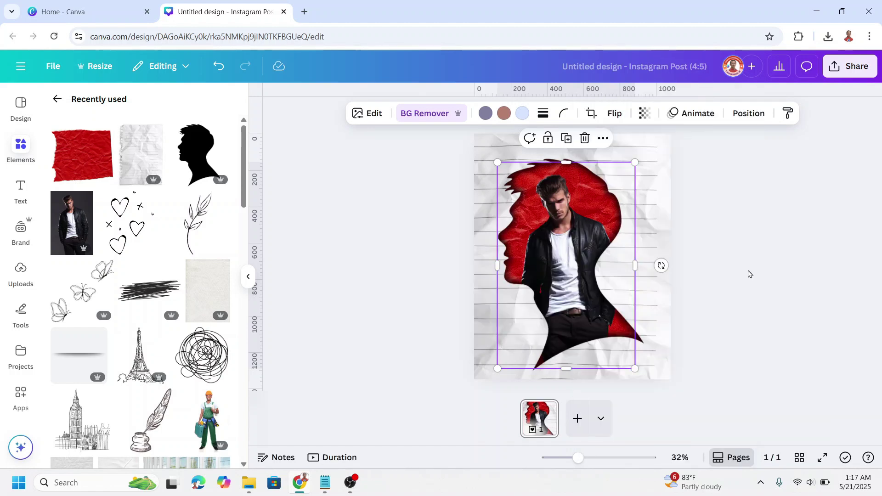
# Add the Eiffel Tower sketch and place it in the bottom-left corner.
pyautogui.click(660, 262)
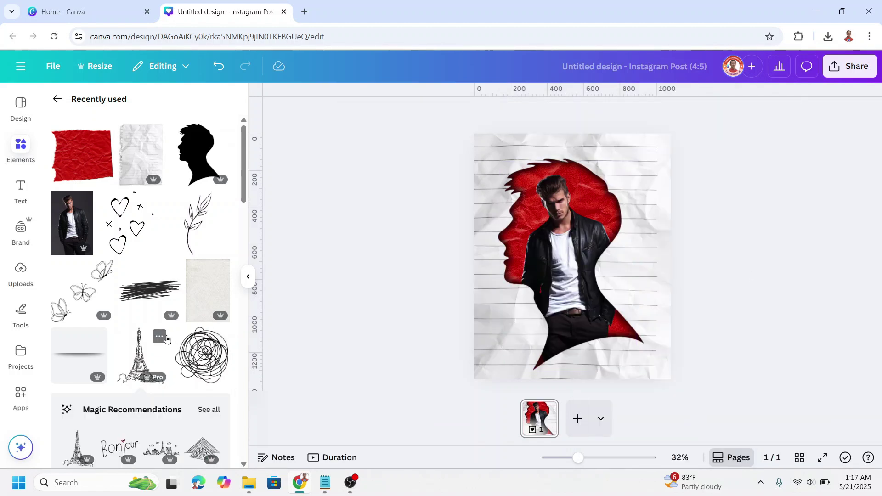
pyautogui.click(160, 337)
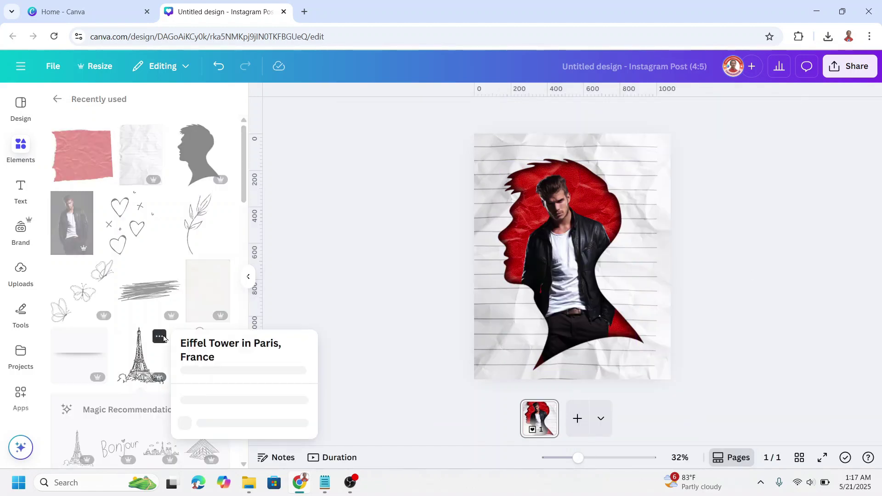
pyautogui.click(137, 354)
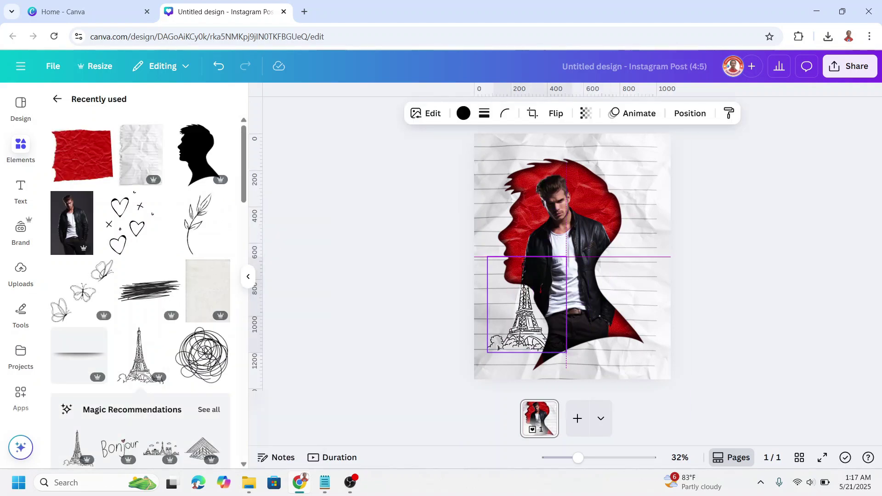
pyautogui.moveTo(533, 323); pyautogui.dragTo(504, 351)
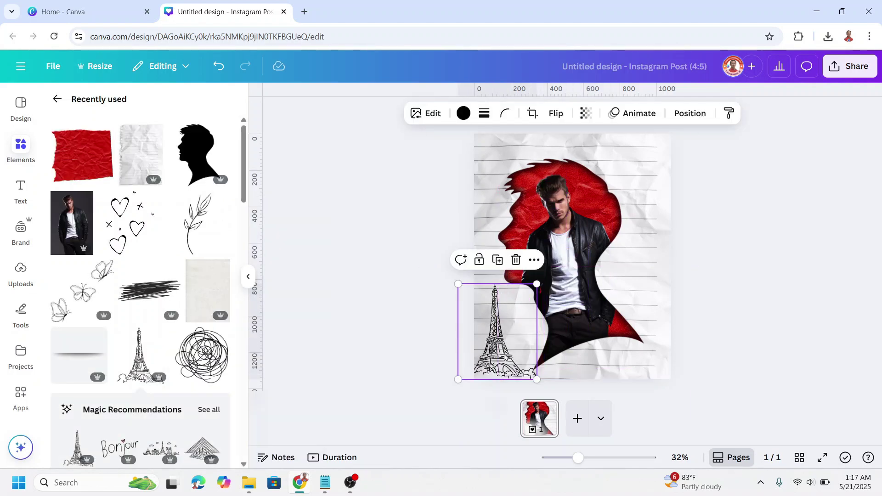
# Add and shrink the Three Hearts doodle top-right and the butterfly sketch on the left.
pyautogui.click(153, 201)
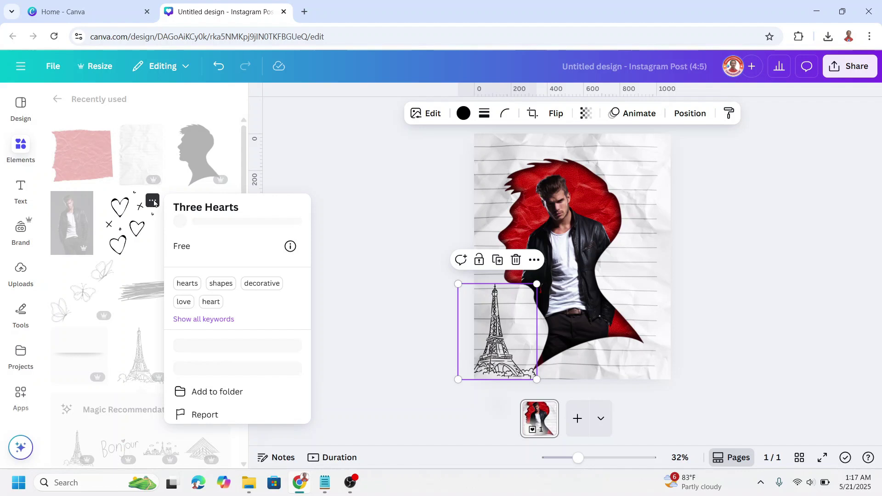
pyautogui.click(138, 224)
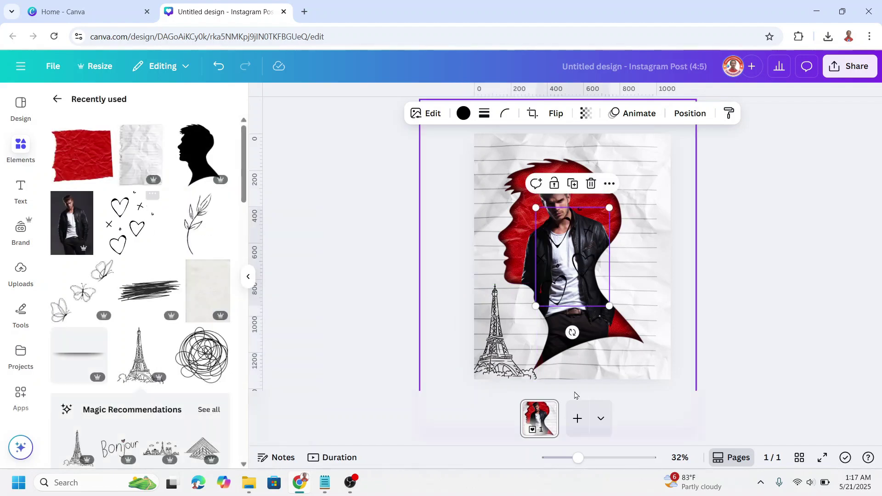
pyautogui.moveTo(542, 309); pyautogui.dragTo(648, 177)
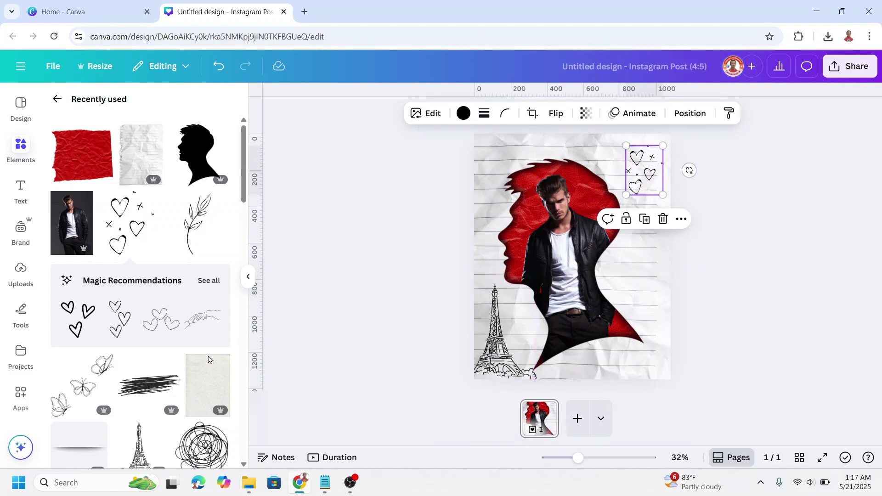
pyautogui.click(103, 364)
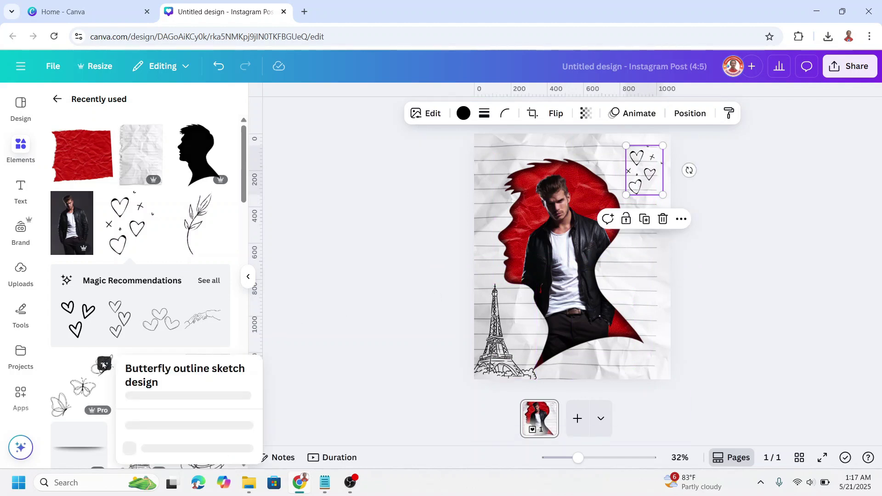
pyautogui.click(77, 395)
pyautogui.click(77, 395)
pyautogui.moveTo(611, 216)
pyautogui.mouseDown()
pyautogui.moveTo(569, 263)
pyautogui.moveTo(487, 261)
pyautogui.mouseUp()
# Add a signature graphic from the 'signature' results, shrunk at the bottom-right.
pyautogui.click(57, 99)
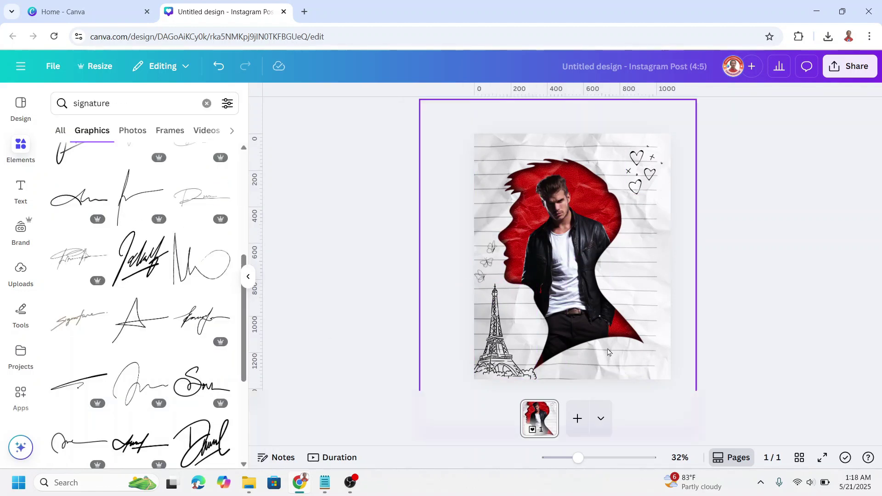
pyautogui.click(146, 444)
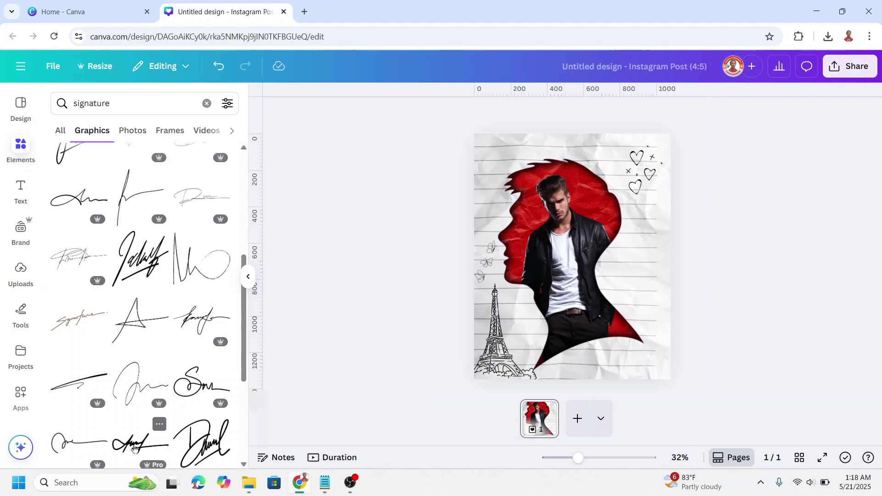
pyautogui.moveTo(574, 258)
pyautogui.mouseDown()
pyautogui.moveTo(623, 354)
pyautogui.moveTo(649, 346)
pyautogui.mouseUp()
pyautogui.click(808, 282)
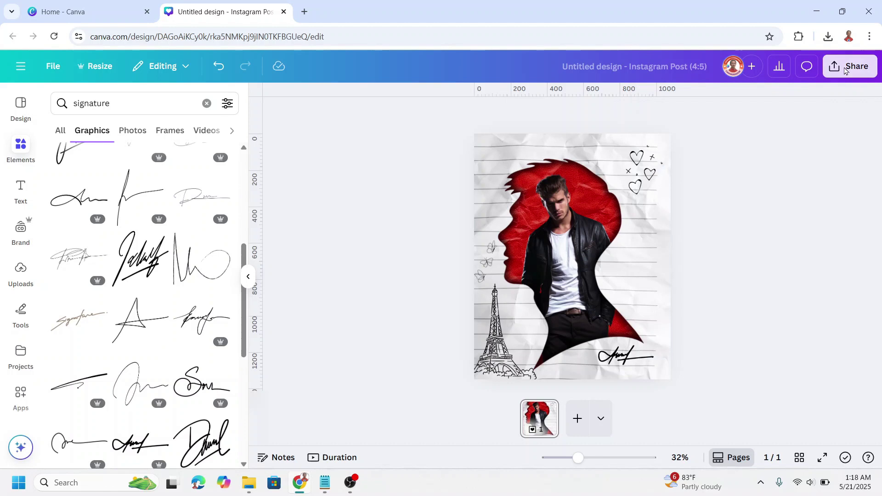
# Open the download settings and keep PNG as the file type at 1,080 × 1,350 px.
pyautogui.click(850, 65)
pyautogui.click(675, 304)
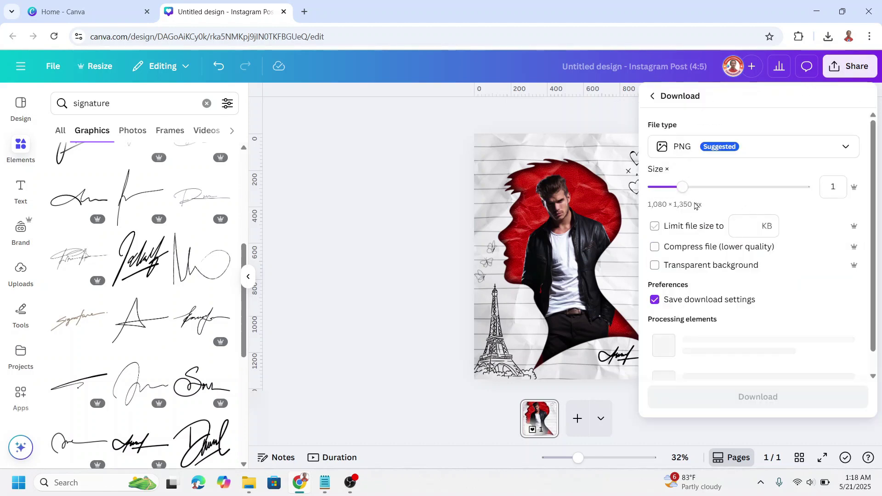
pyautogui.click(691, 148)
pyautogui.click(692, 149)
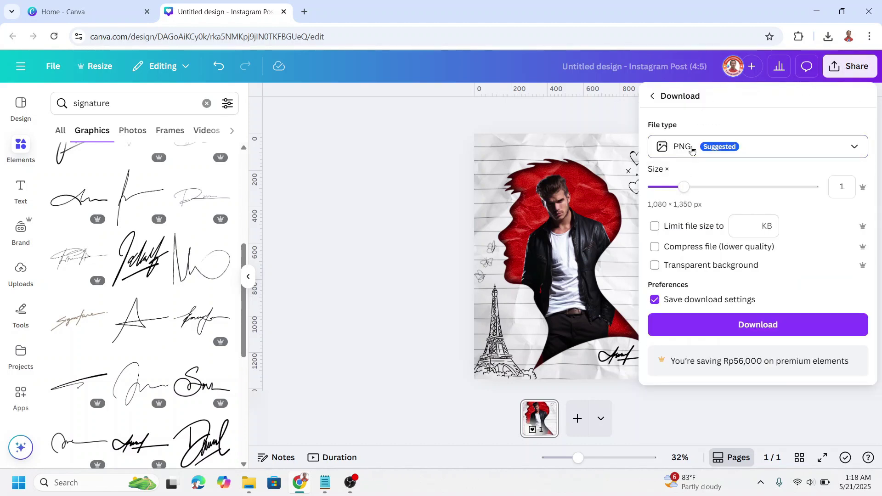